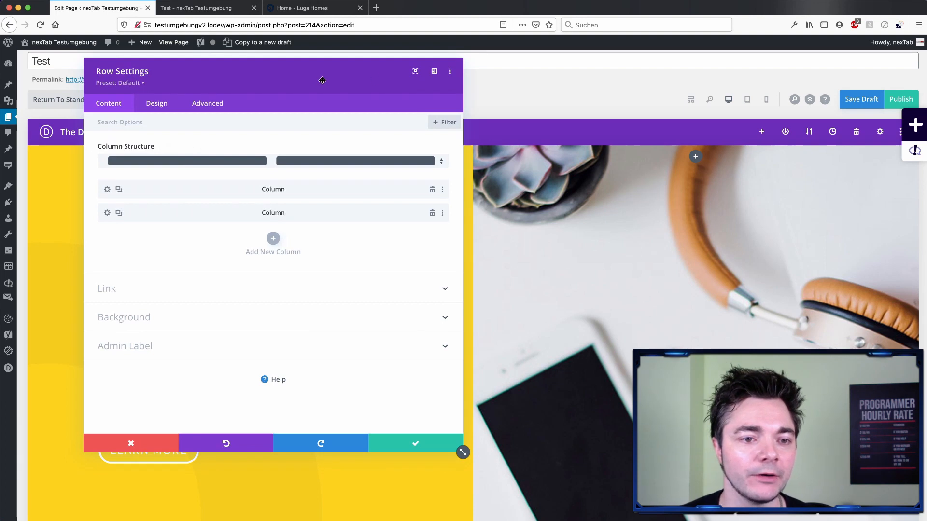
- Convert the hero row's yellow background color to a global color in the row settings
left_click_drag(322, 80, 649, 70)
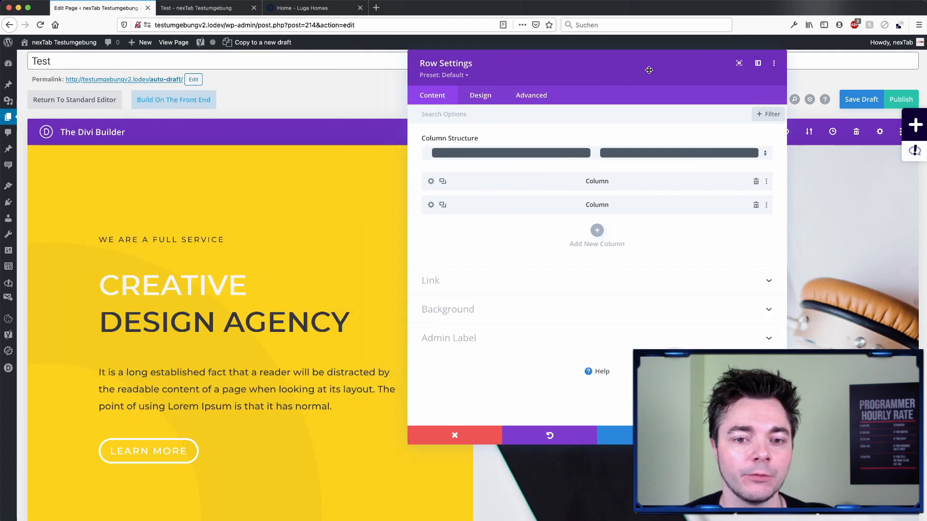
left_click(523, 312)
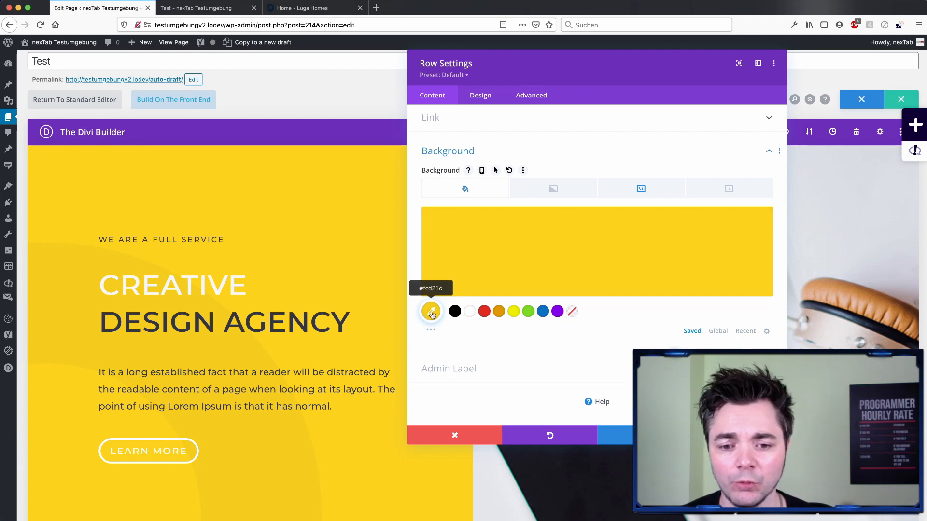
right_click(432, 315)
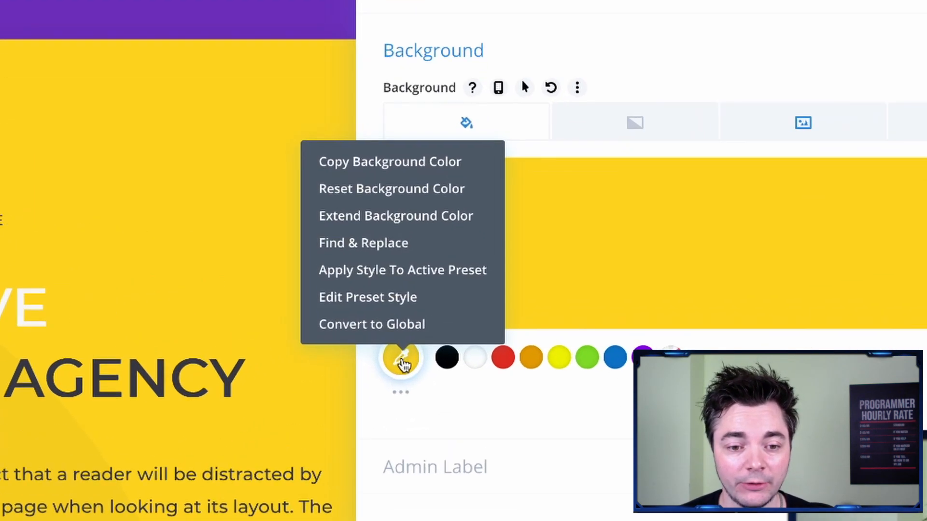
left_click(413, 333)
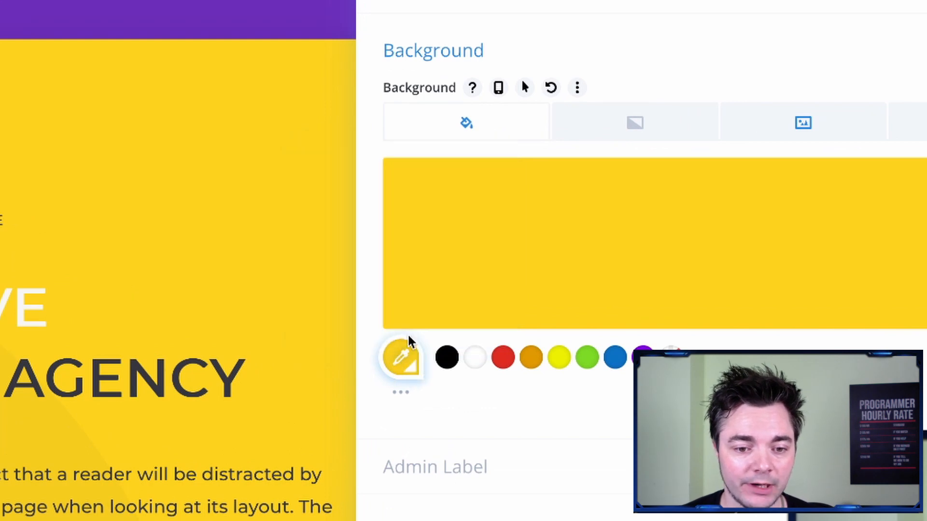
- Change the hero row's global background color to turquoise #19d3c1 and save the row settings
left_click(405, 356)
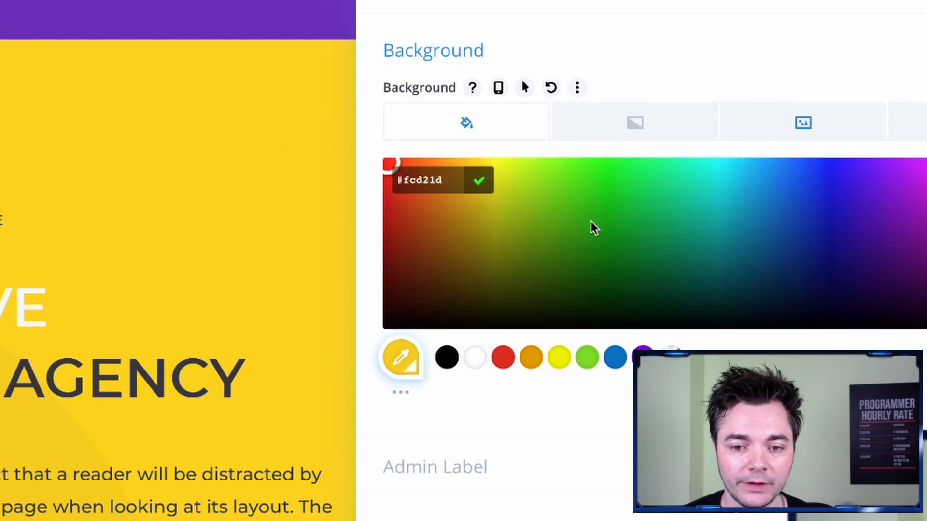
left_click(712, 187)
left_click(707, 186)
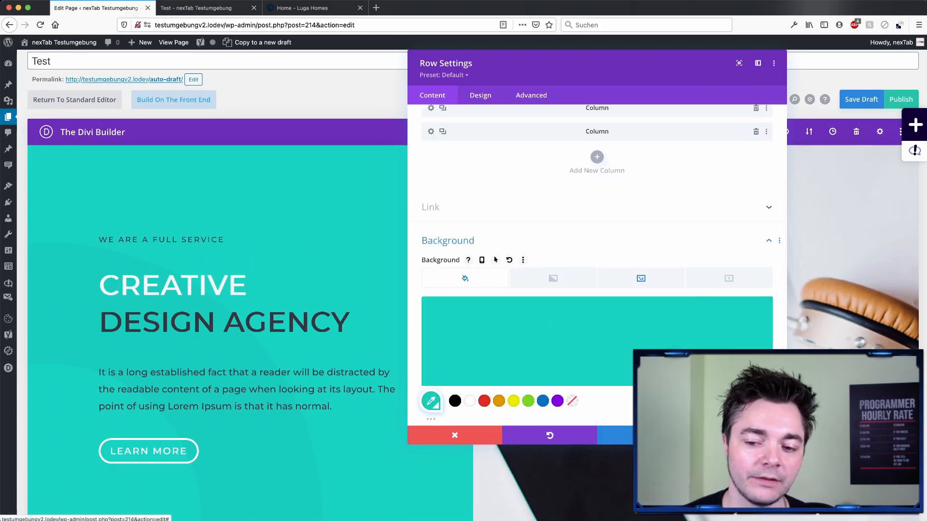
left_click(739, 435)
- Set the Brand Identity blurb's icon color to the turquoise global color and save the blurb settings
scroll(452, 346, "down", 9)
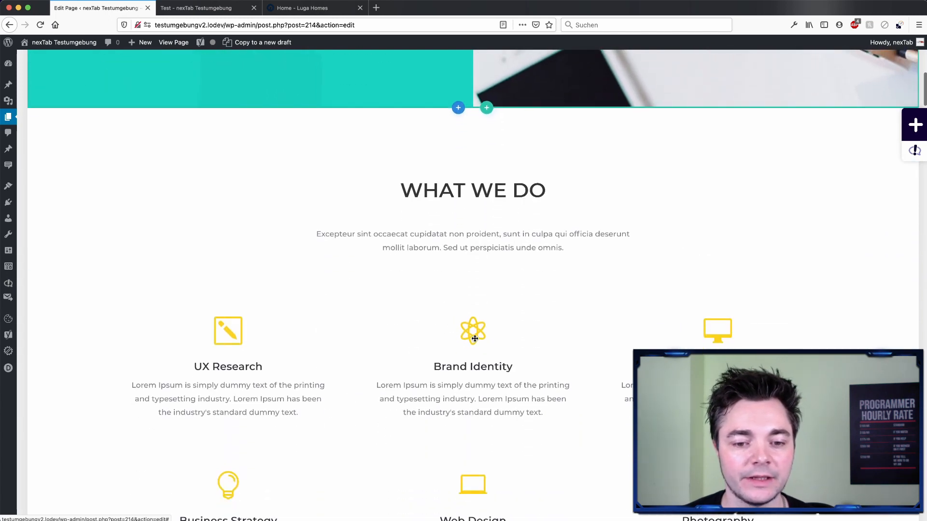
mouse_move(475, 338)
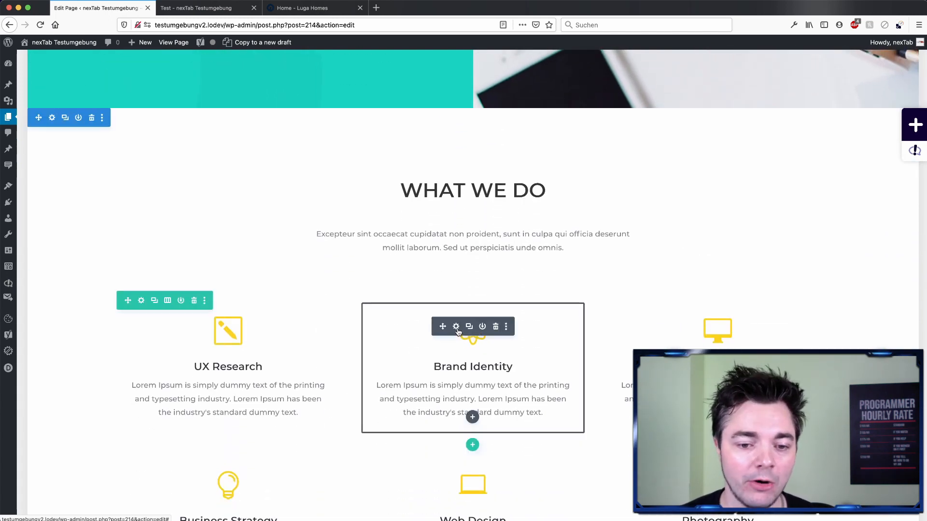
left_click(456, 327)
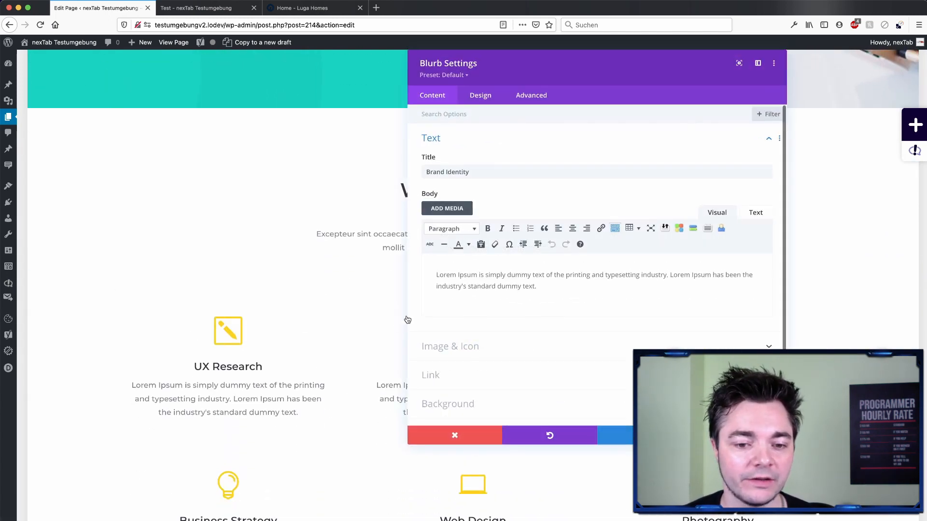
left_click(481, 93)
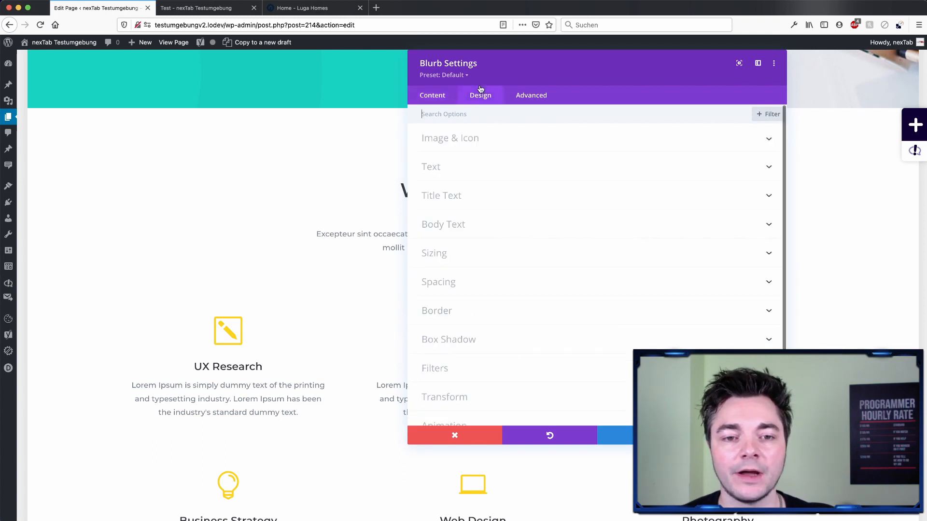
left_click(474, 137)
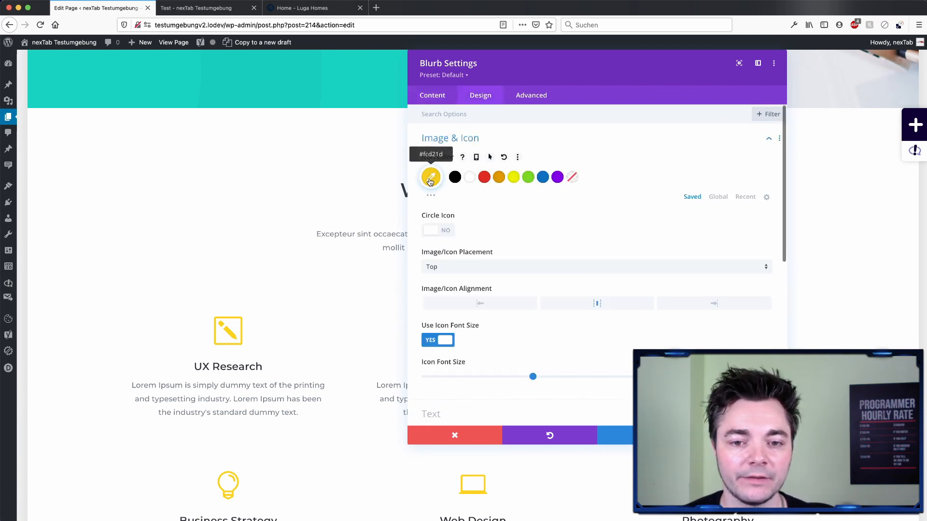
left_click(719, 198)
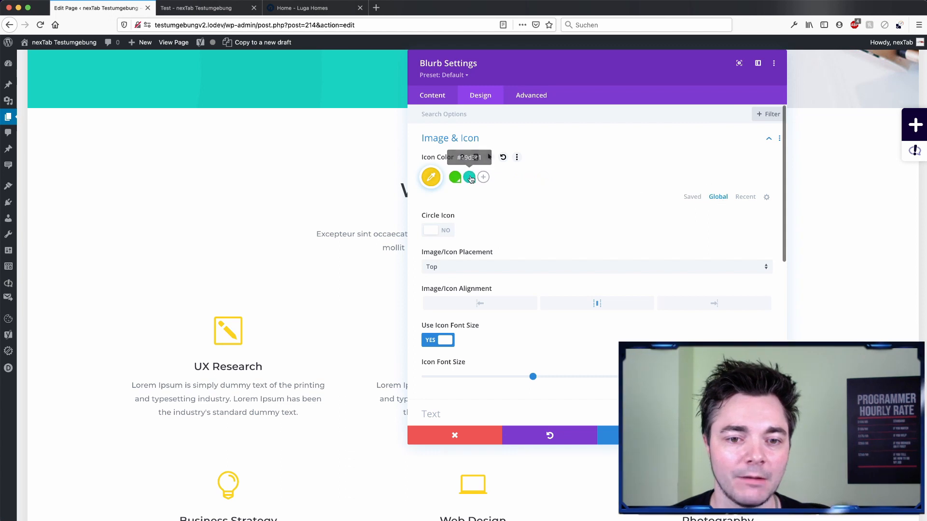
left_click(470, 177)
left_click(739, 435)
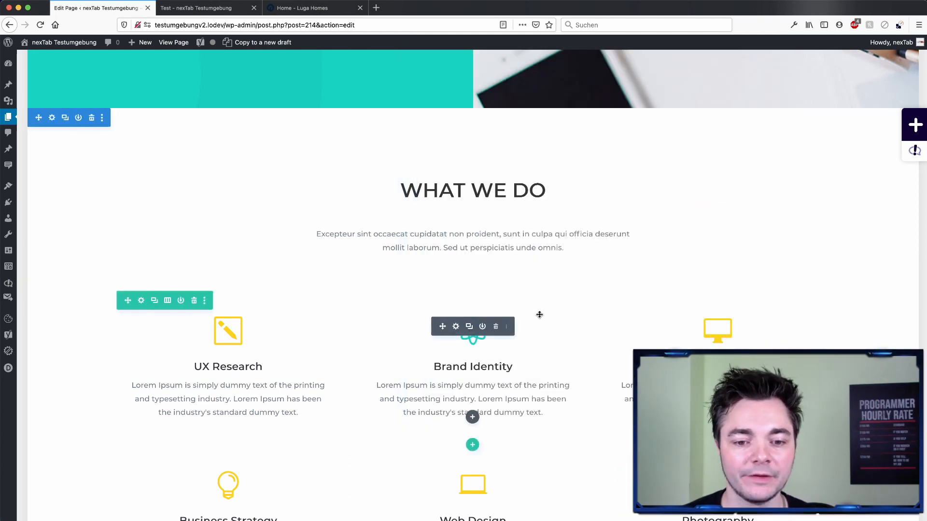
- Change the global color to magenta #e004d5 through the Brand Identity blurb's icon color and save the blurb settings
scroll(539, 315, "up", 3)
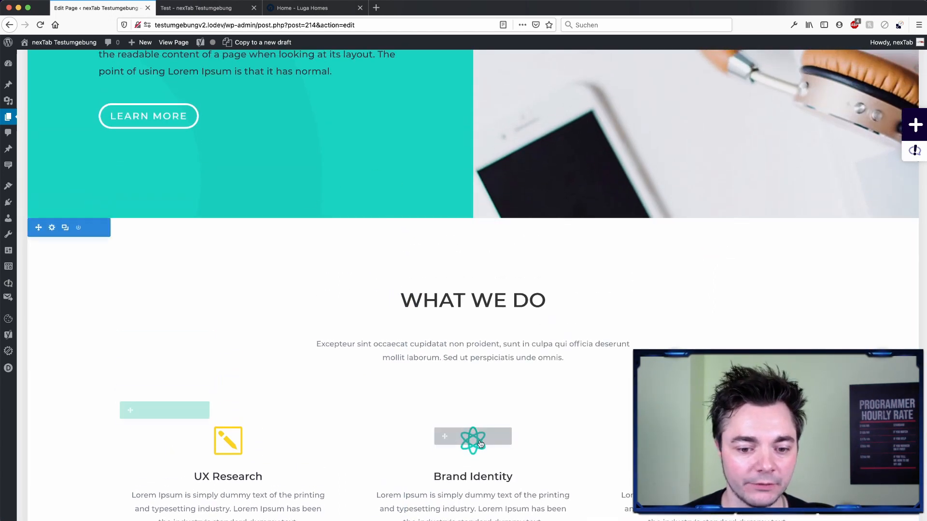
left_click(457, 439)
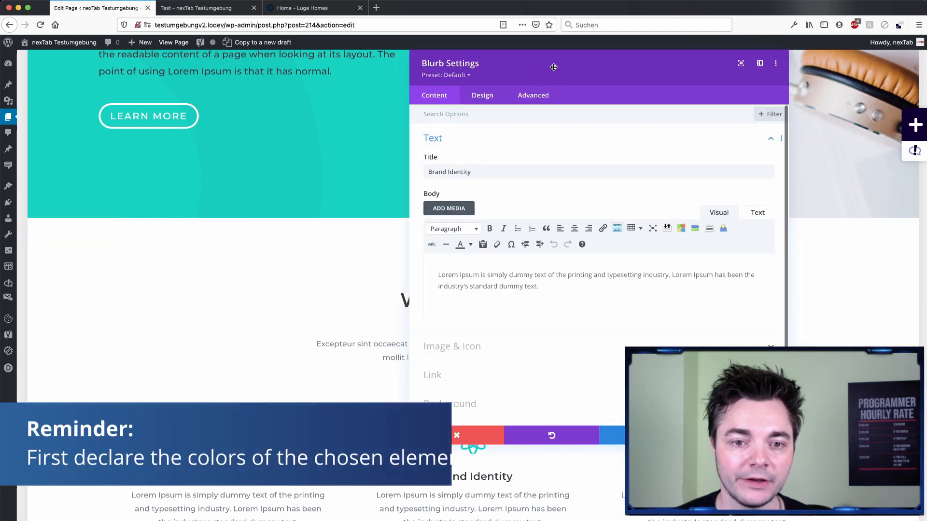
left_click_drag(552, 65, 720, 60)
left_click(647, 97)
left_click(598, 176)
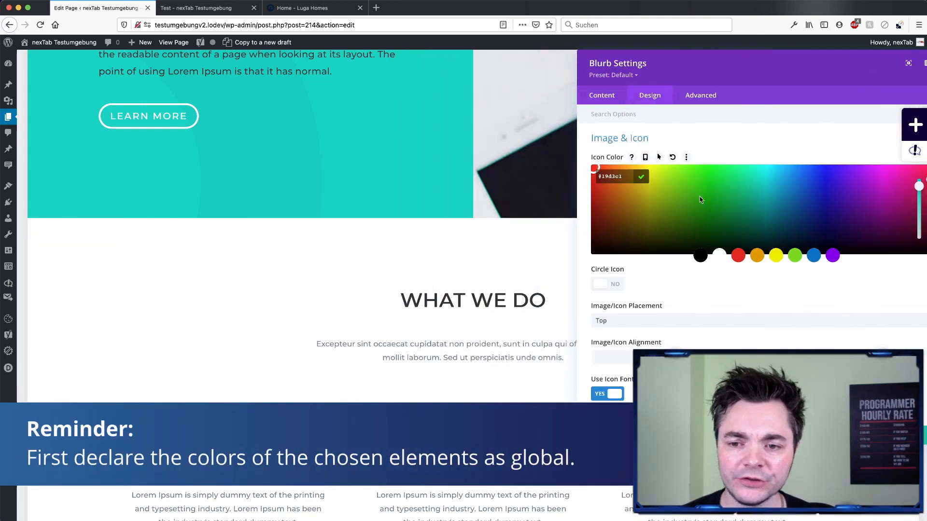
mouse_move(774, 193)
left_mouse_down()
mouse_move(801, 218)
mouse_move(879, 217)
left_mouse_up()
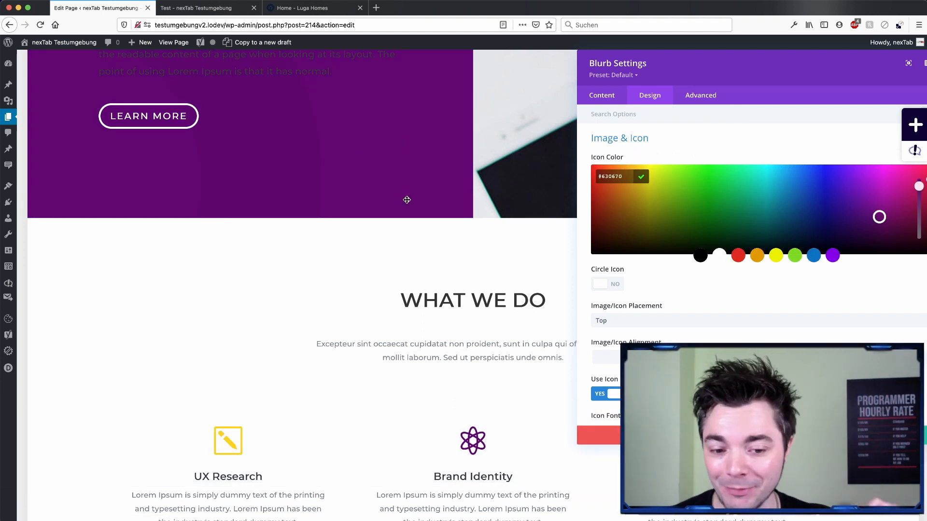
left_click_drag(880, 216, 891, 178)
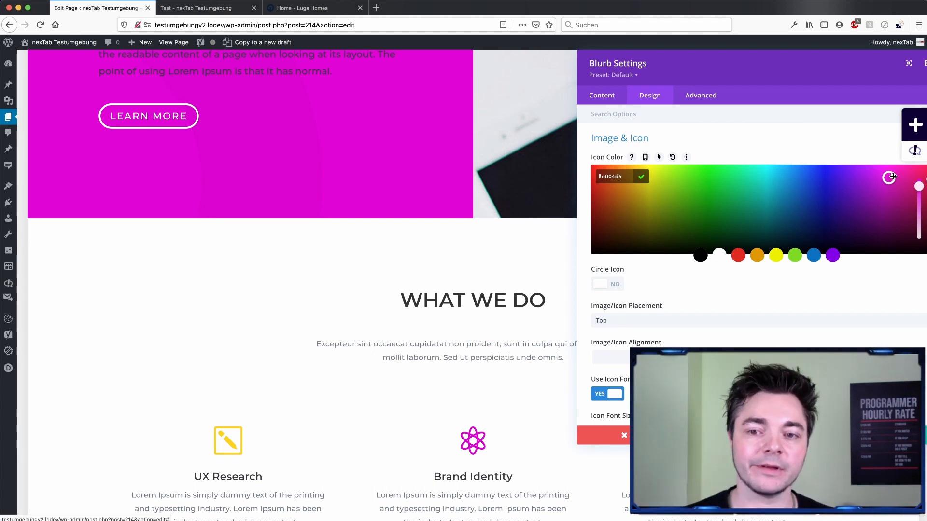
left_click_drag(762, 68, 680, 75)
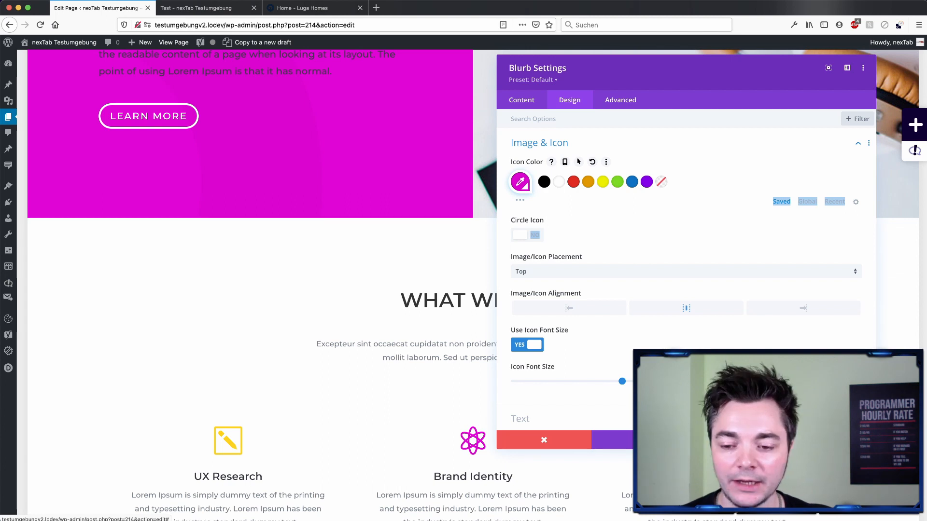
left_click(828, 439)
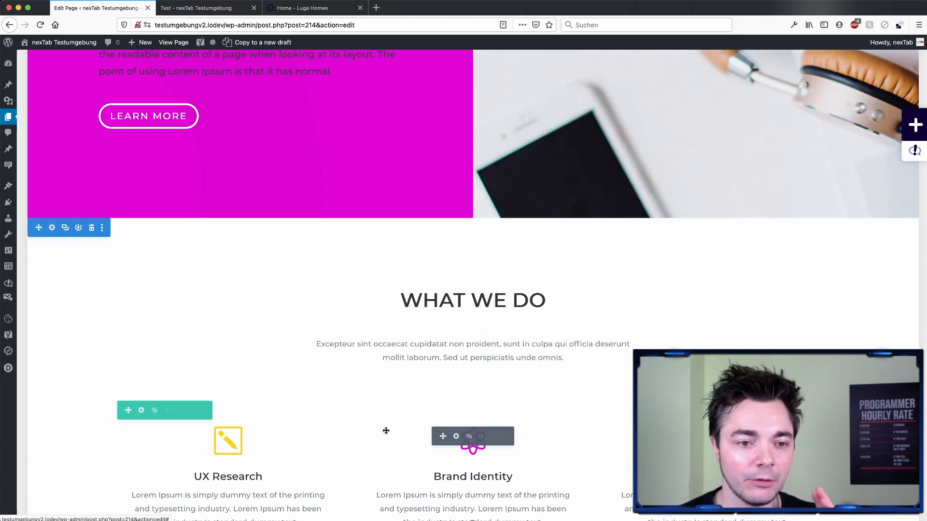
- Set the UX Research blurb's icon color to the magenta global color and save the blurb settings
scroll(386, 431, "down", 3)
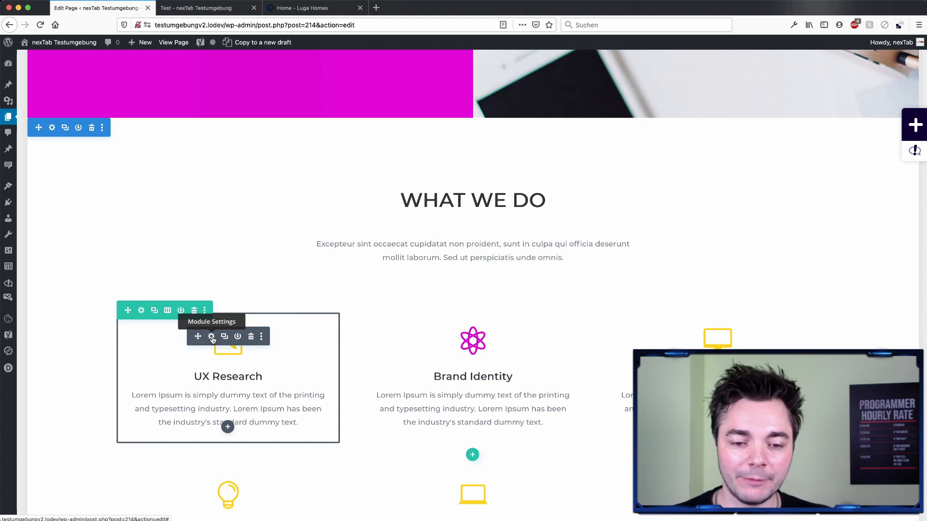
scroll(212, 339, "down", 2)
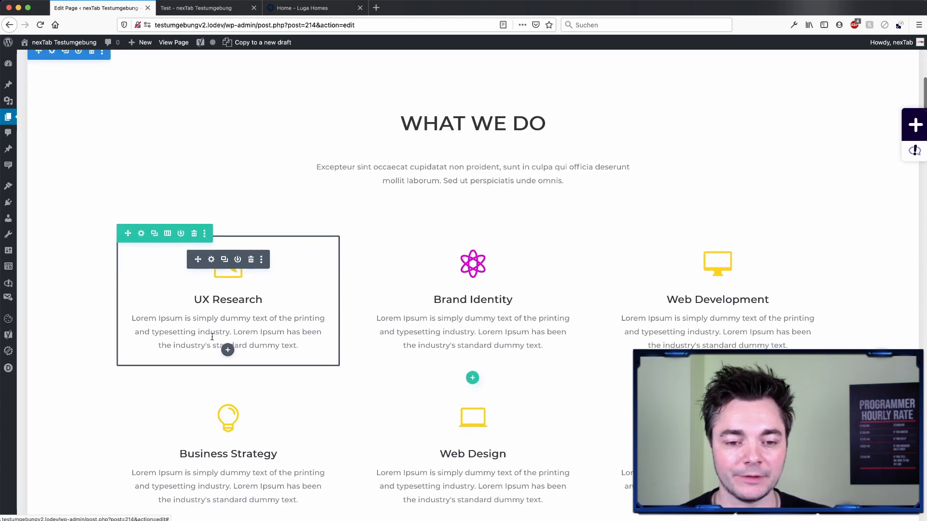
left_click(211, 260)
left_click(602, 352)
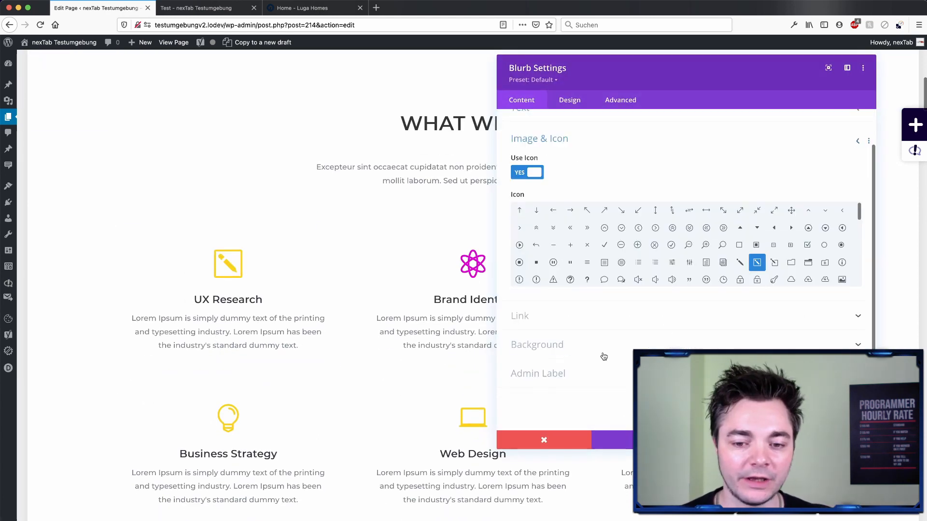
left_click(564, 103)
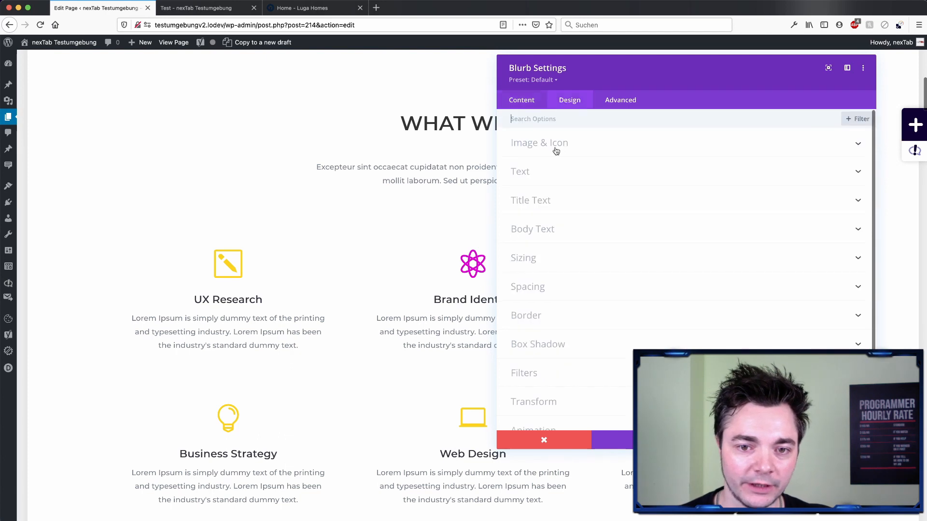
left_click(554, 151)
left_click(520, 181)
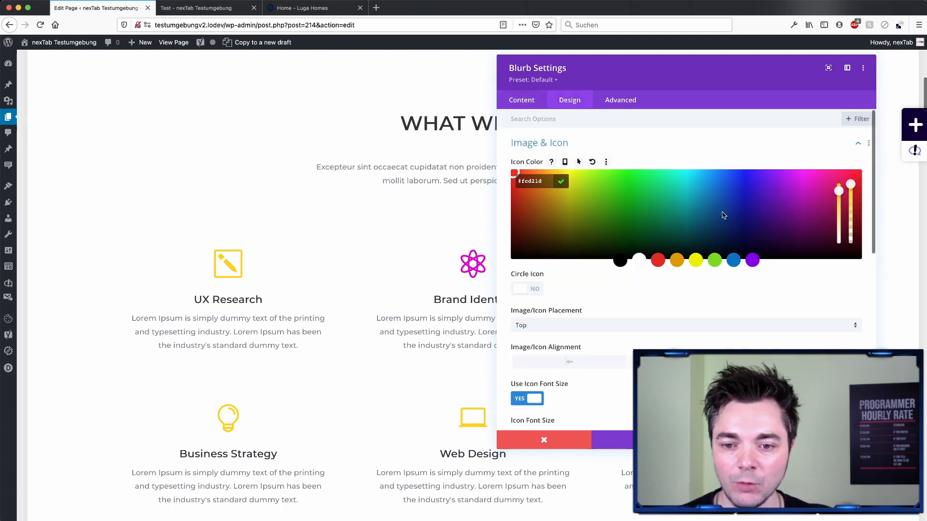
left_click(534, 154)
left_click(532, 151)
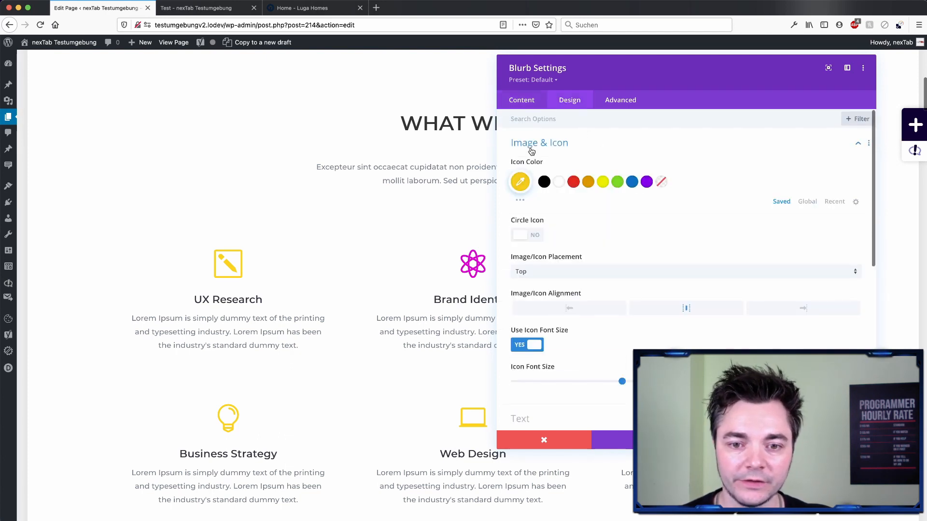
left_click(802, 202)
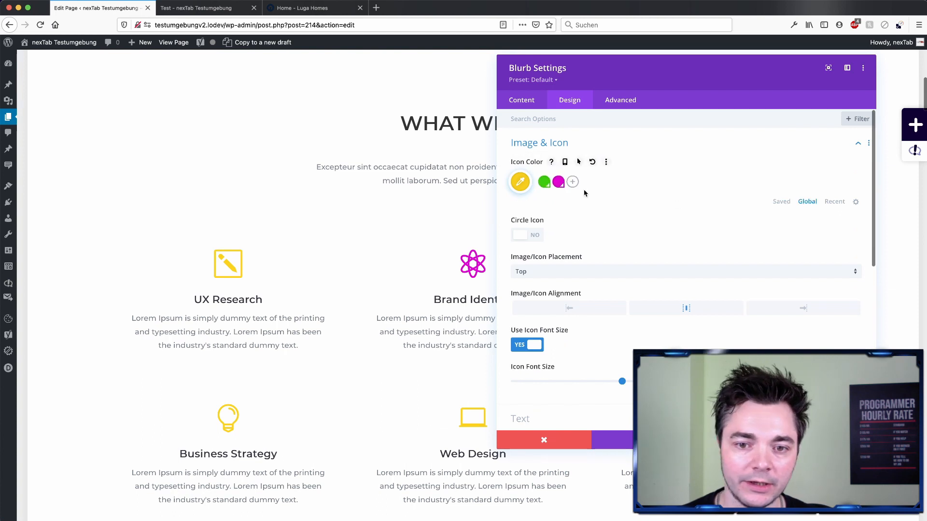
left_click(558, 181)
left_click(828, 440)
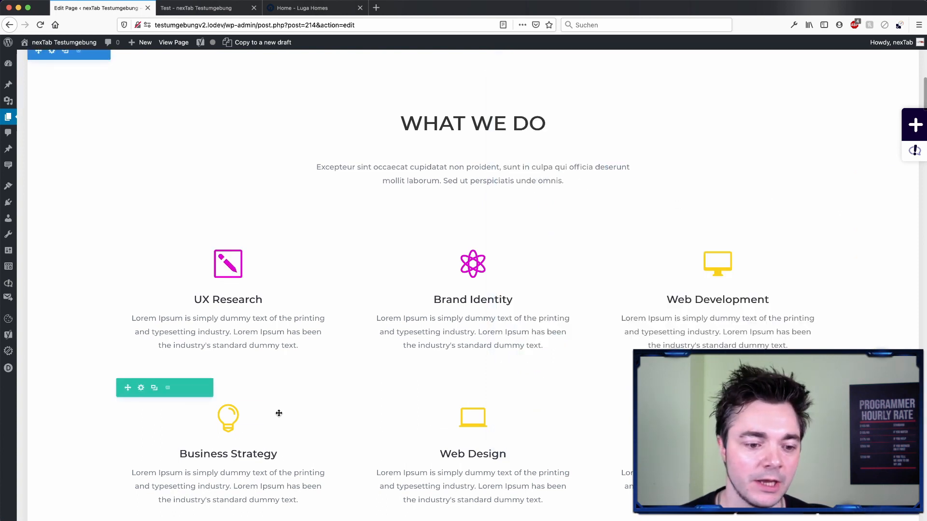
- Apply the magenta global color to the Web Design, Web Development, Photography and Business Strategy icons in one multi-selection edit, and save the page draft
left_click(457, 418)
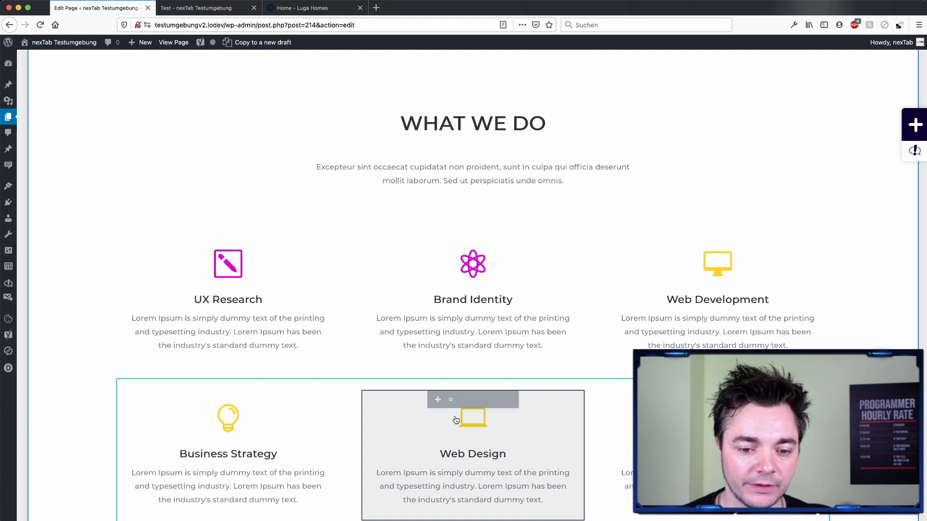
mouse_move(704, 260)
left_click(712, 425, "super")
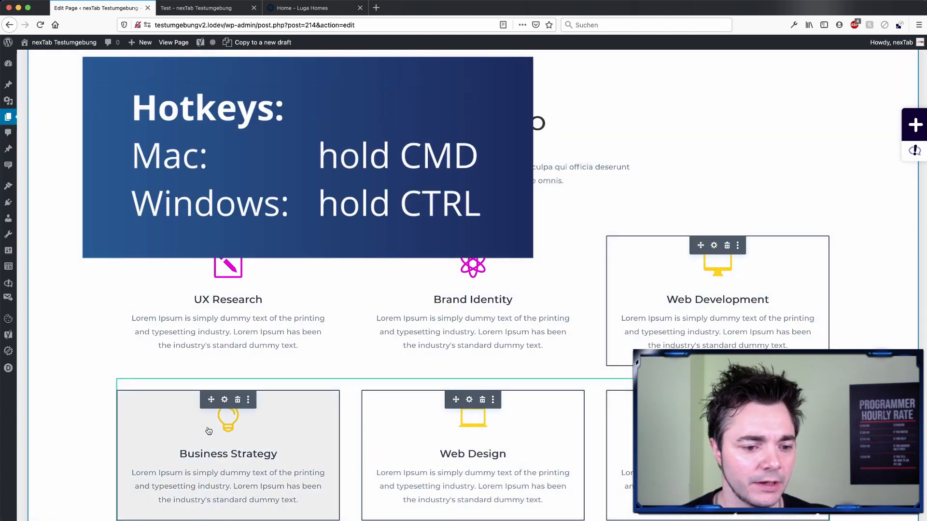
left_click(222, 399)
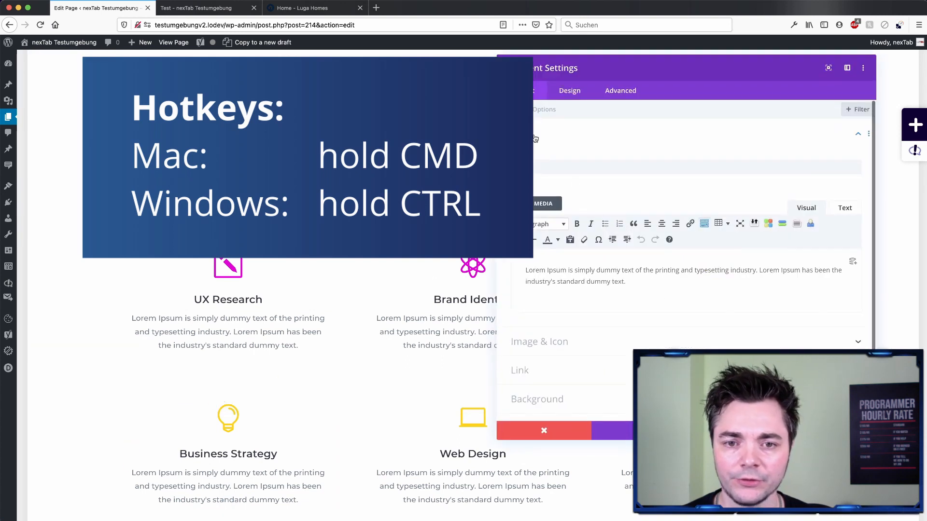
left_click(575, 90)
left_click(574, 140)
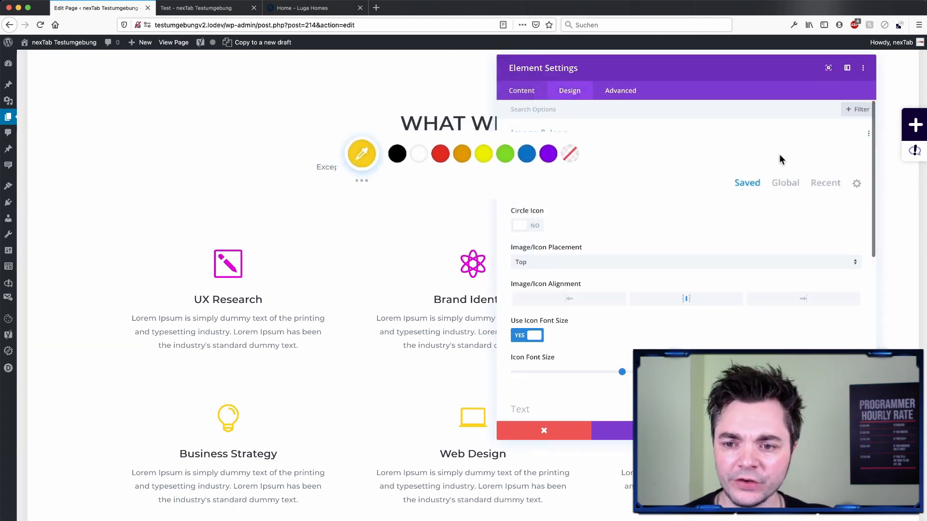
left_click(802, 194)
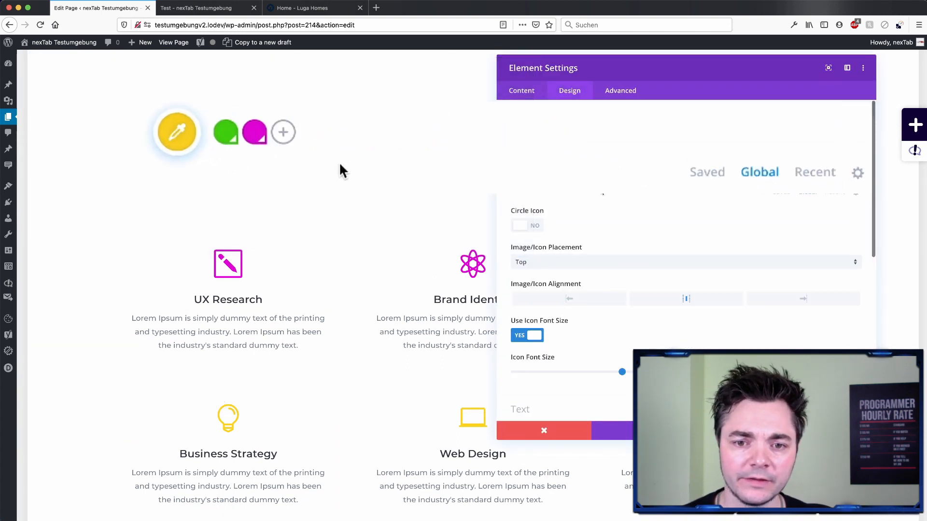
left_click(254, 138)
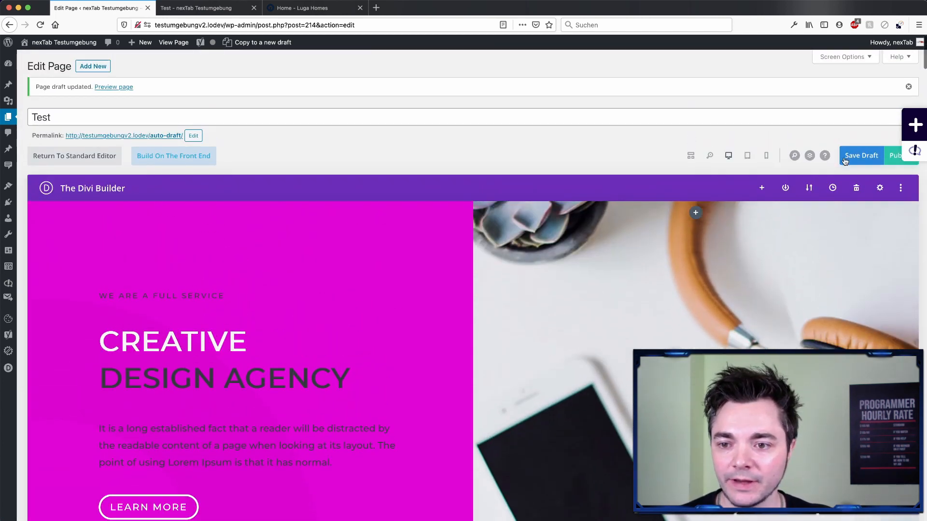
left_click(845, 161)
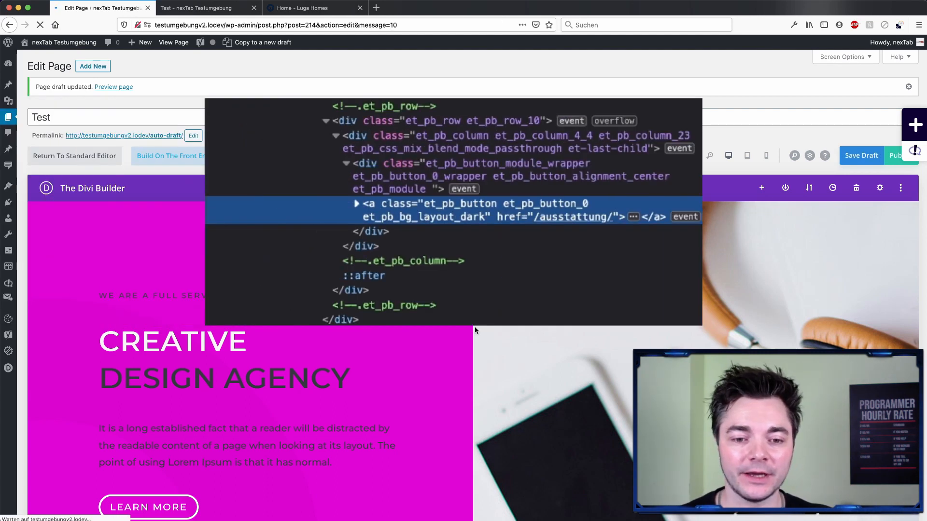
- Switch to the Test page preview, reload it and review the saved colors down the page
key("ctrl+Tab")
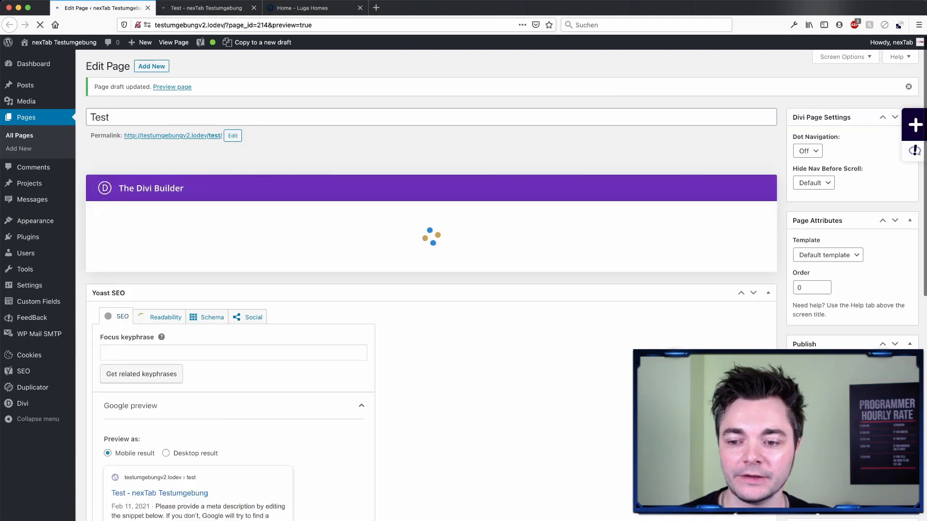
key("super+r")
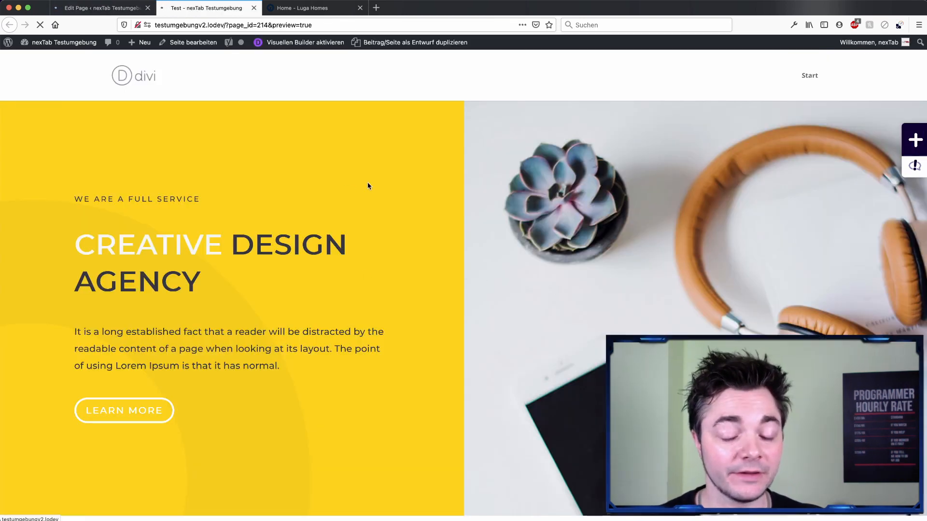
scroll(362, 278, "down", 6)
scroll(420, 284, "up", 6)
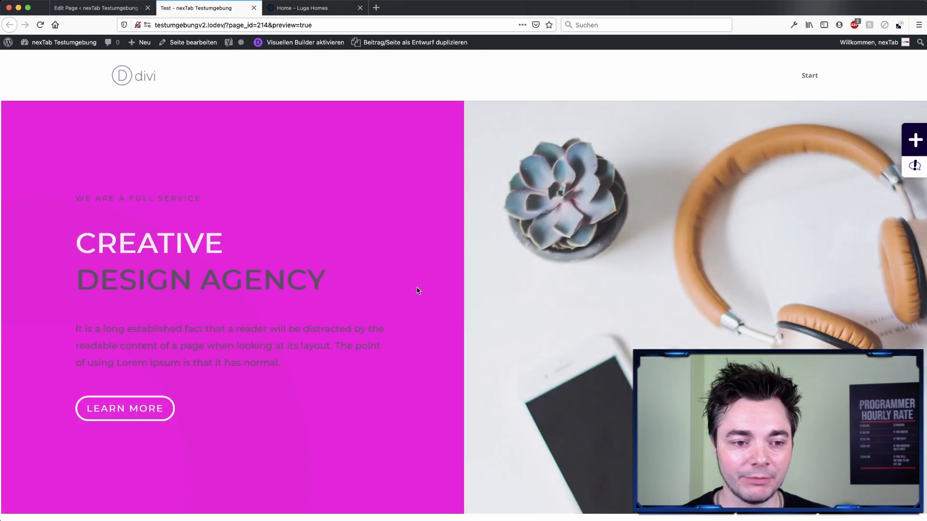
- Inspect the hero row element and examine the selector and background-color declaration in its et_pb_row_0 rule
right_click(418, 291)
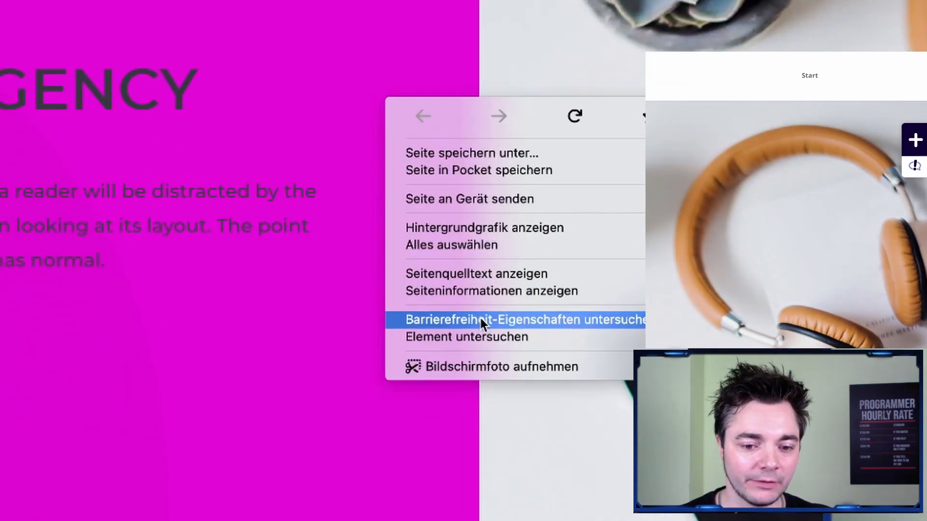
left_click(466, 405)
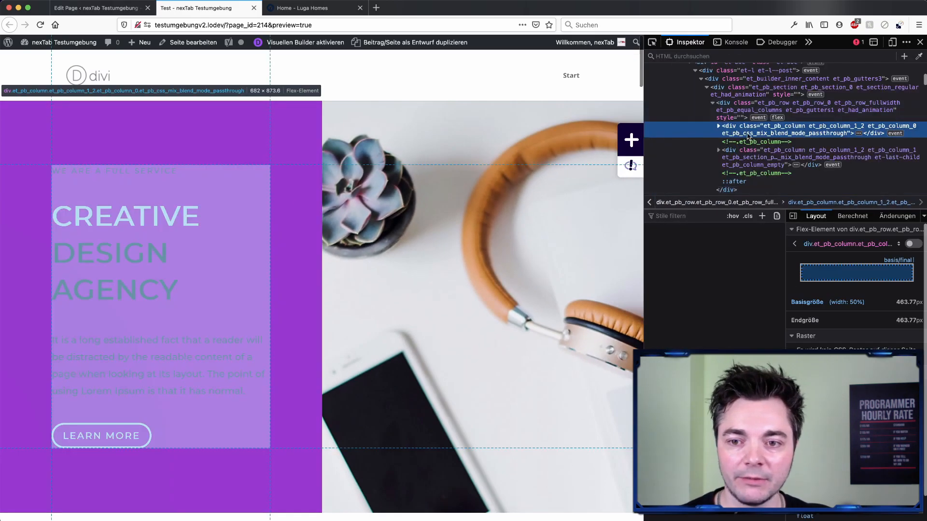
left_click(544, 77)
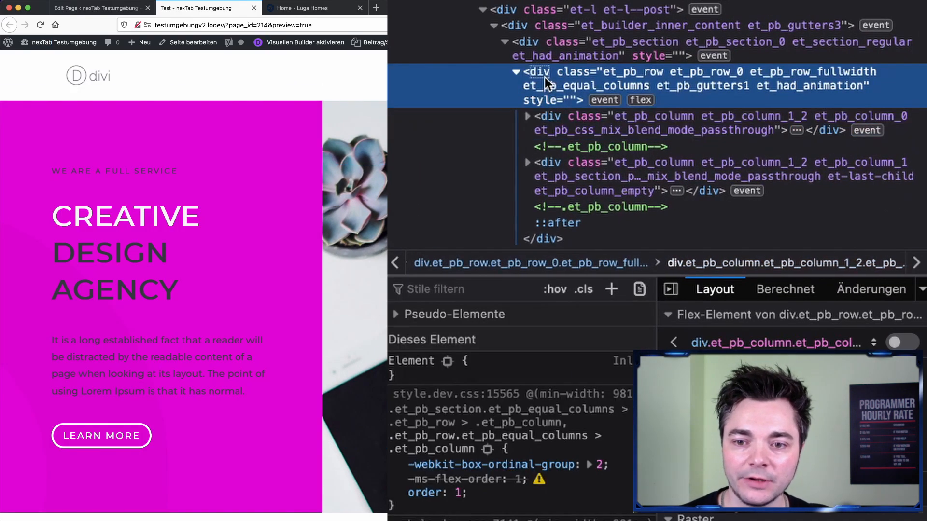
scroll(483, 502, "down", 5)
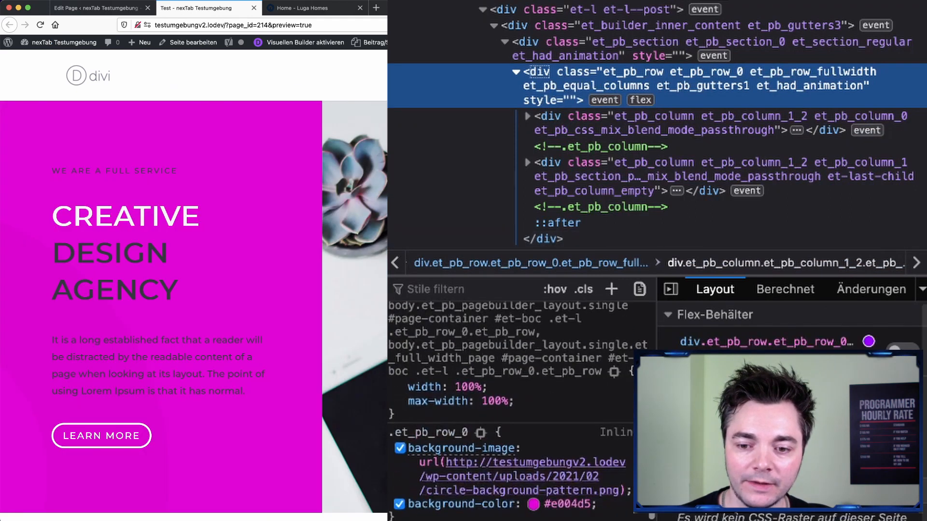
scroll(403, 432, "down", 4)
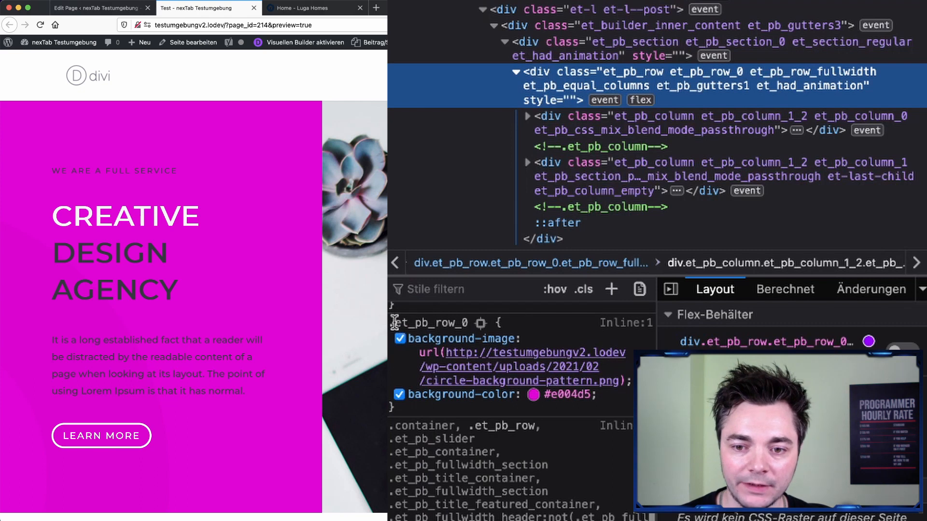
left_click_drag(394, 322, 468, 323)
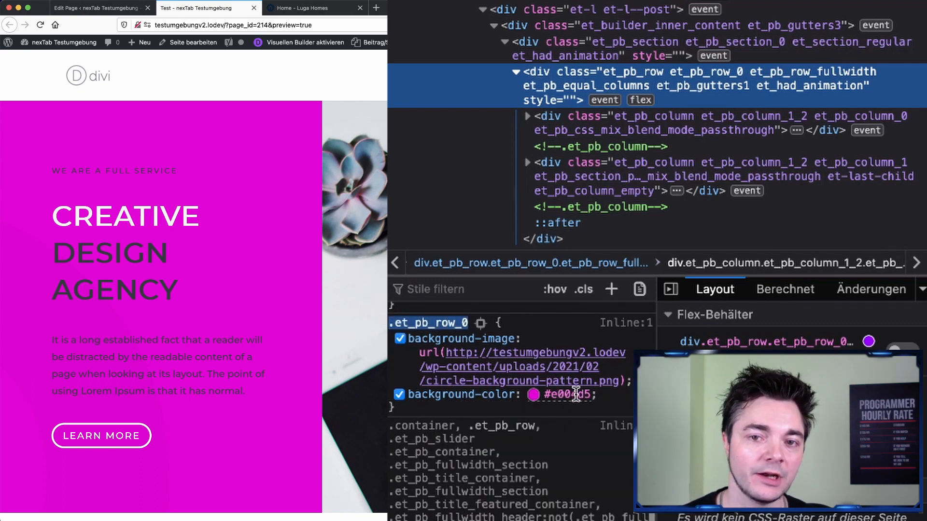
scroll(440, 370, "up", 2)
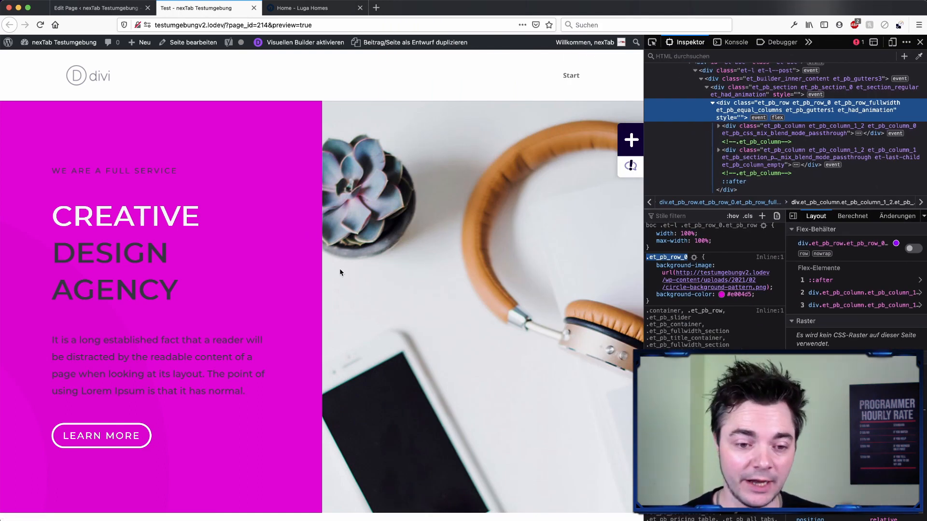
- Inspect the Brand Identity icon in the What We Do section and examine its rule's selector and color declaration
scroll(340, 273, "down", 10)
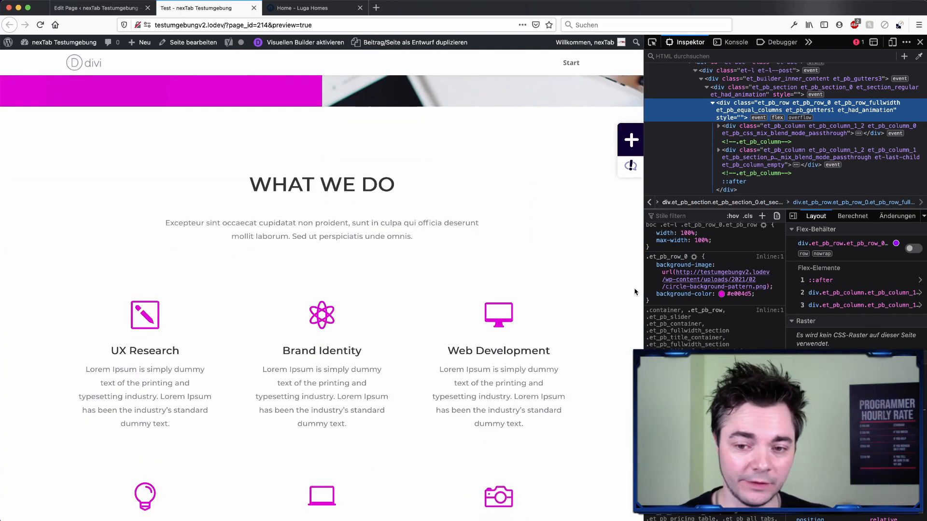
right_click(321, 316)
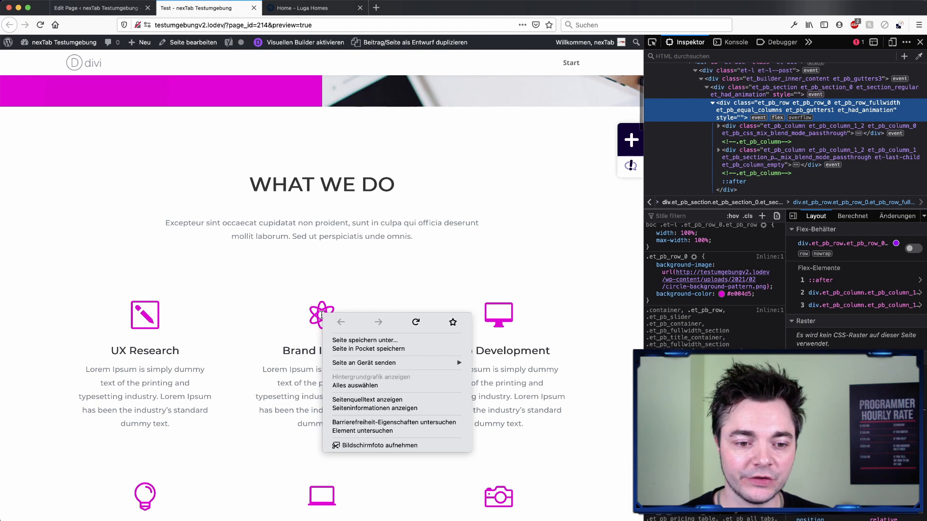
left_click(370, 432)
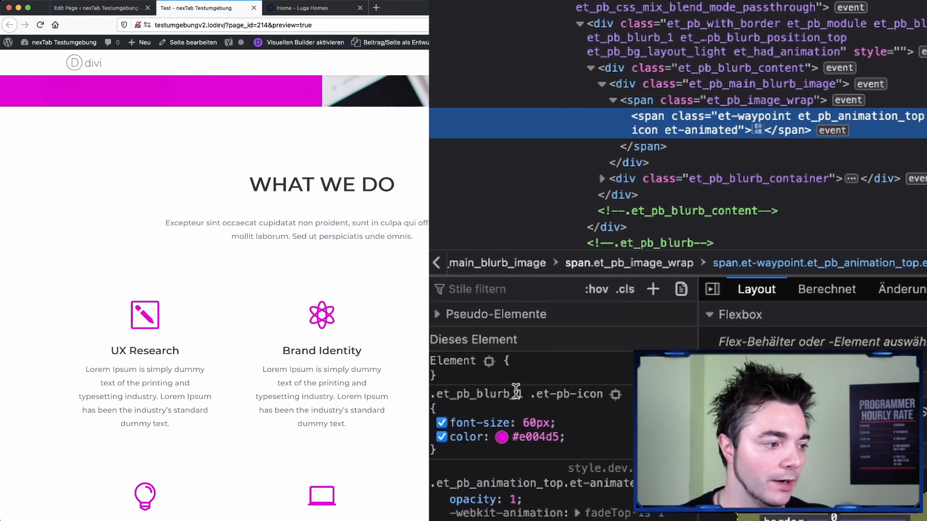
left_click_drag(484, 393, 583, 395)
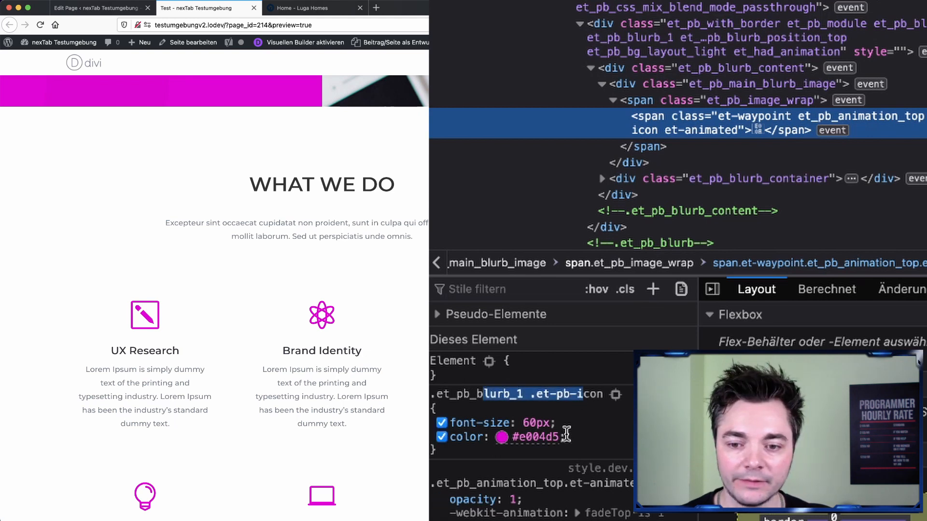
left_click_drag(568, 437, 470, 439)
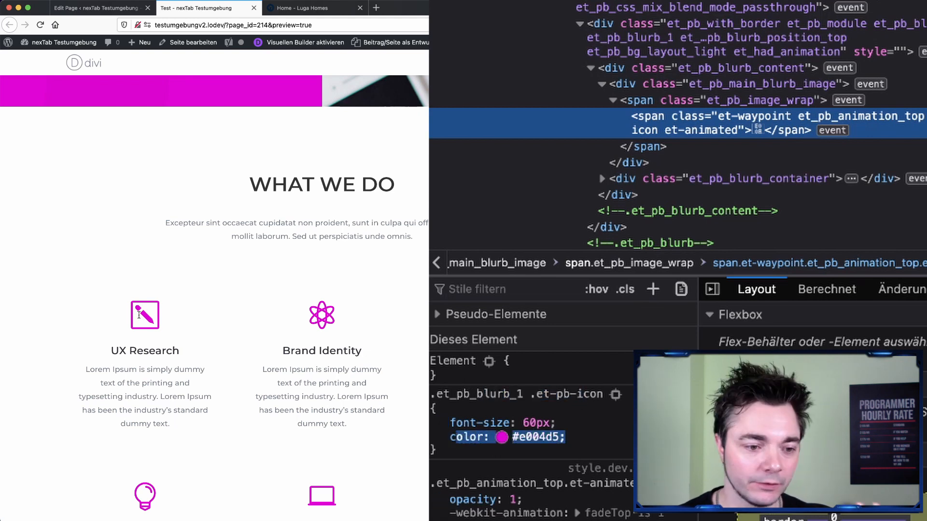
- Inspect the UX Research icon's color rule and compare it with the Brand Identity icon's rule
right_click(139, 314)
left_click(173, 443)
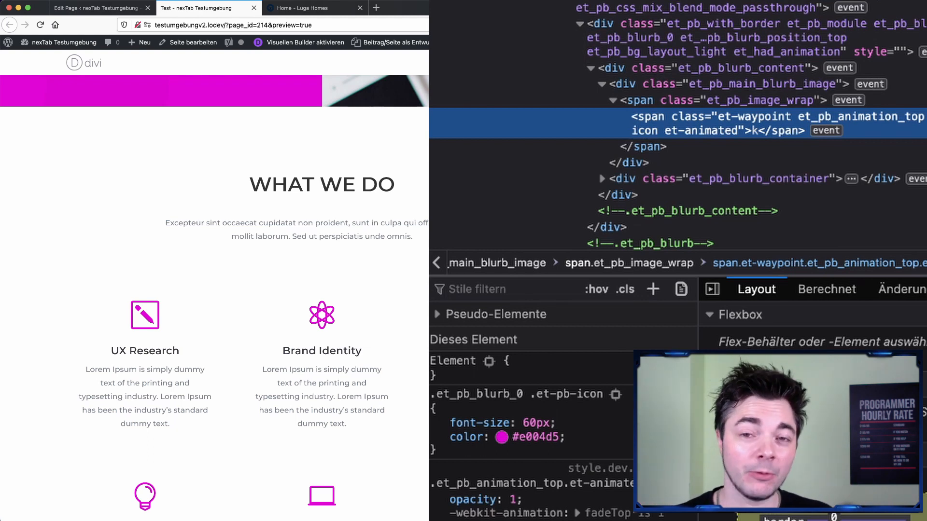
left_click(536, 437)
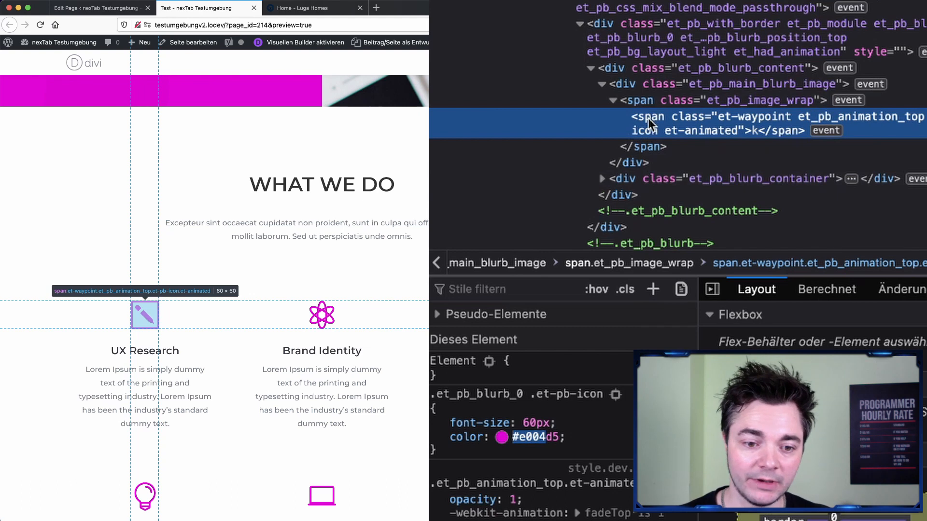
right_click(320, 317)
left_click(350, 431)
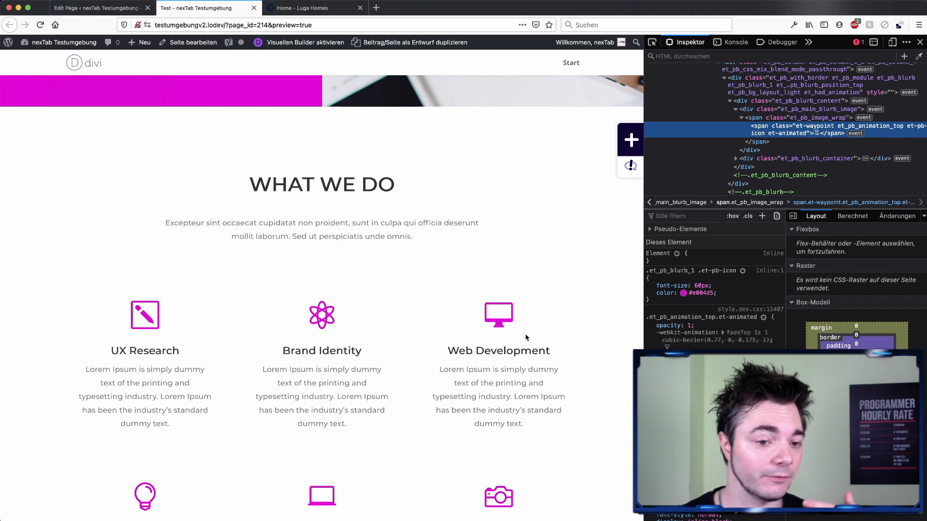
- Switch to the Luga Homes site, inspect the Weitere Tipps button and examine its background-color declaration
left_click(336, 8)
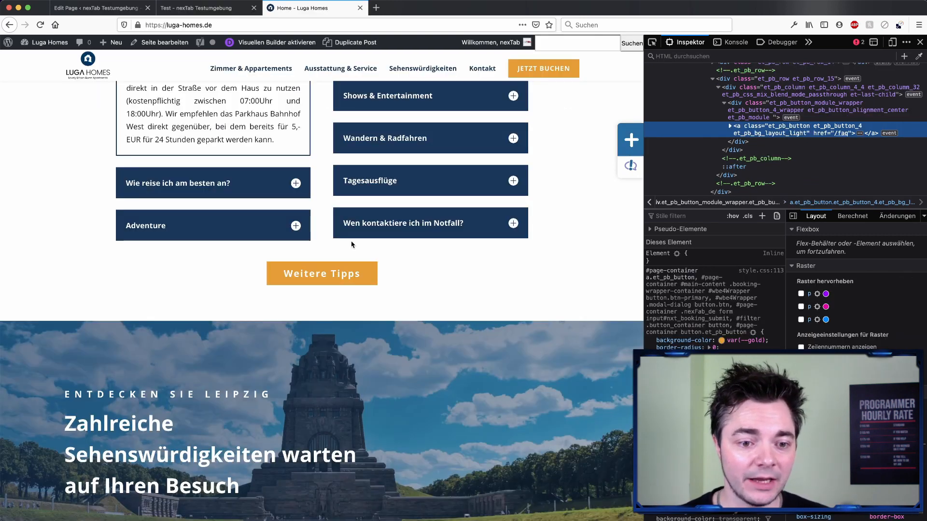
scroll(393, 309, "up", 3)
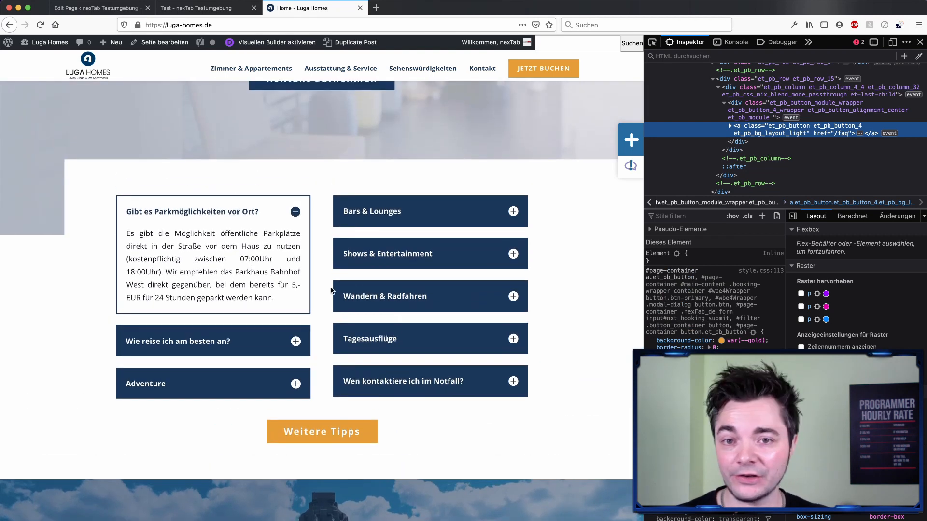
scroll(347, 338, "down", 2)
right_click(336, 375)
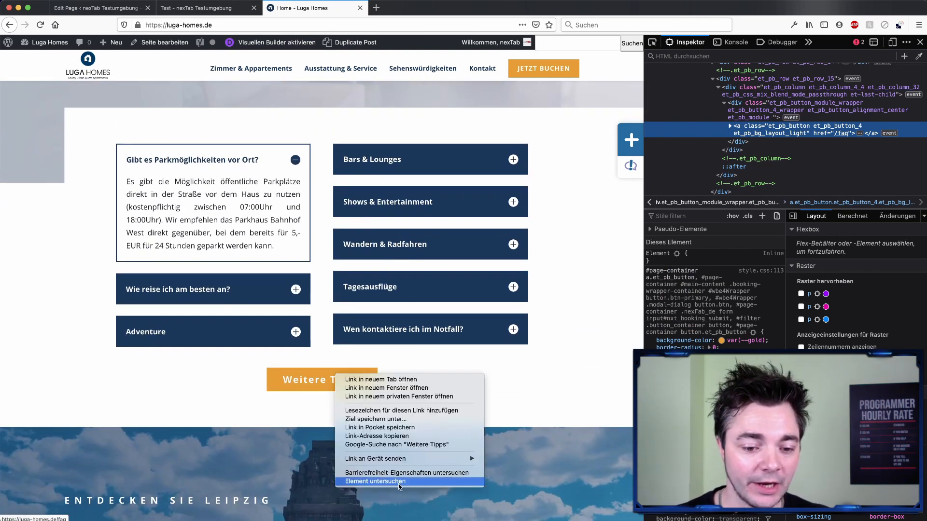
left_click(396, 482)
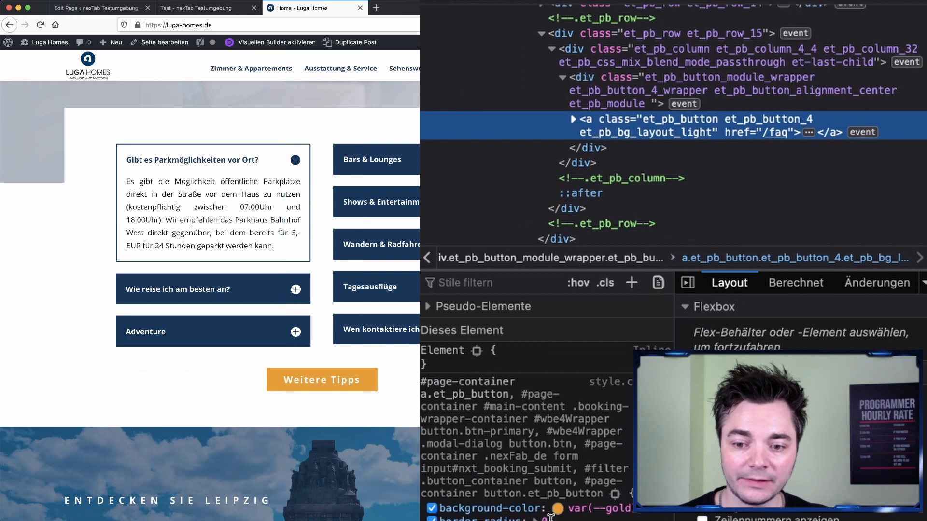
scroll(572, 508, "down", 4)
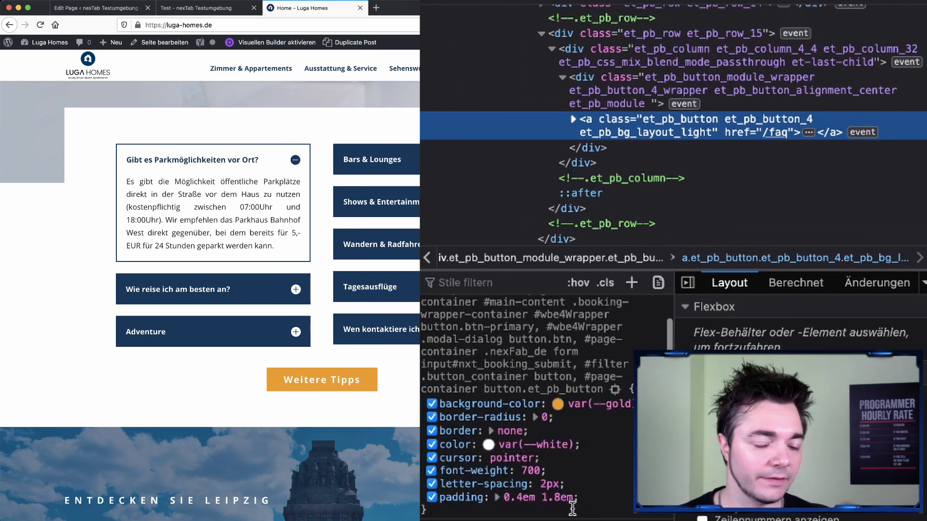
left_click(570, 403)
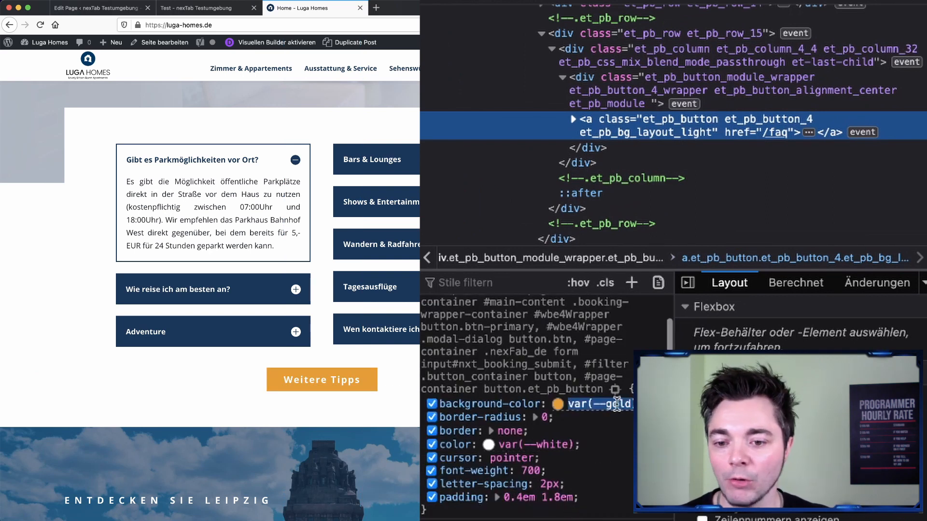
- Find the :root rule that defines the site's CSS color variables and highlight the --gold definition
scroll(593, 406, "down", 15)
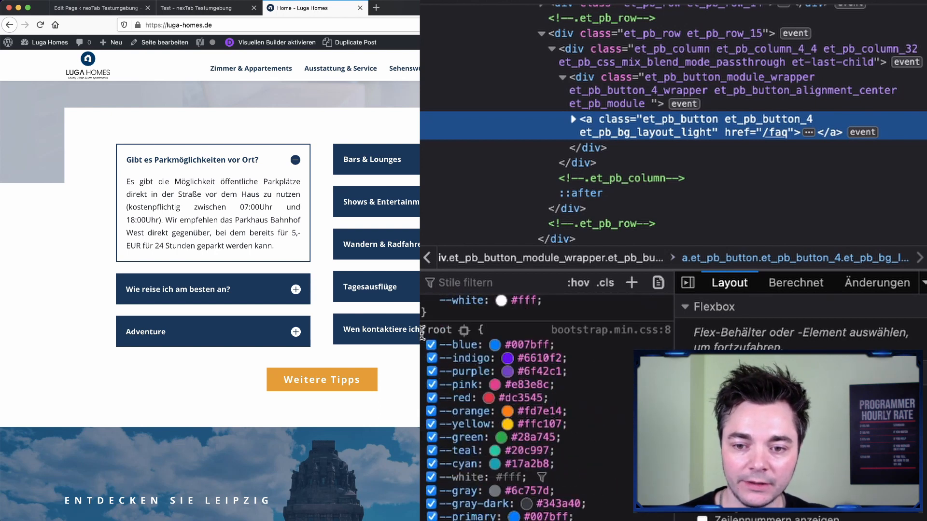
scroll(454, 410, "down", 4)
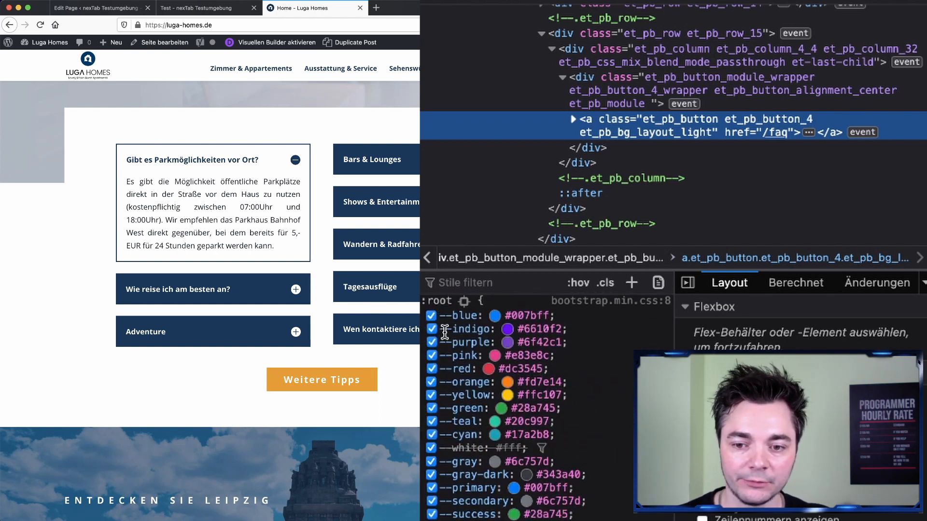
scroll(454, 405, "up", 10)
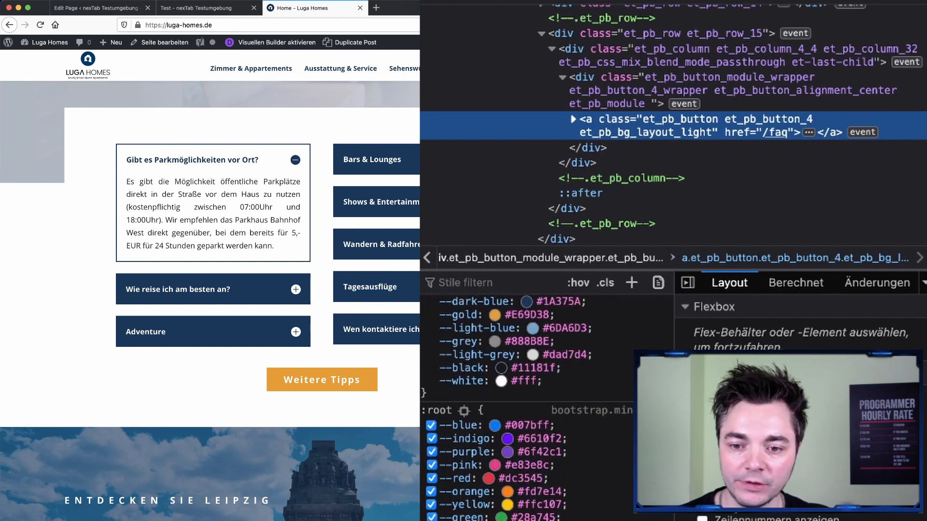
left_click_drag(445, 410, 550, 410)
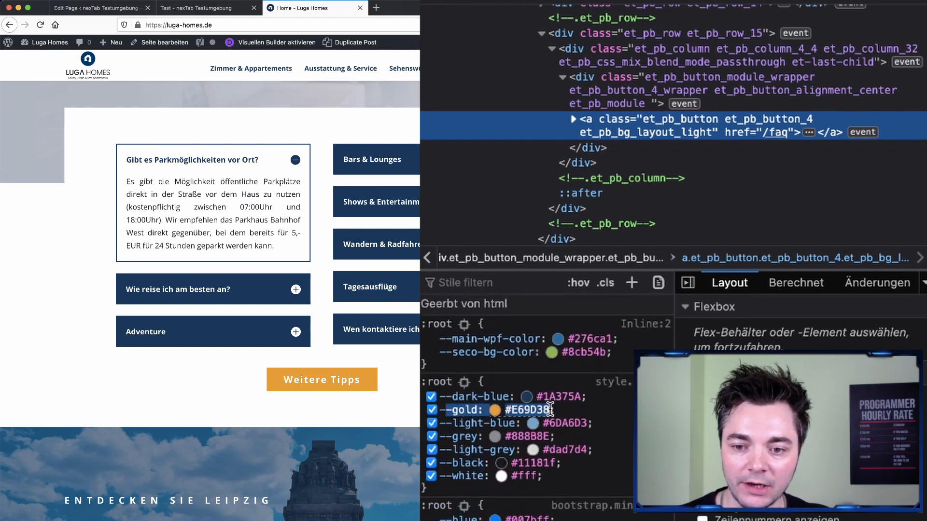
scroll(561, 409, "up", 15)
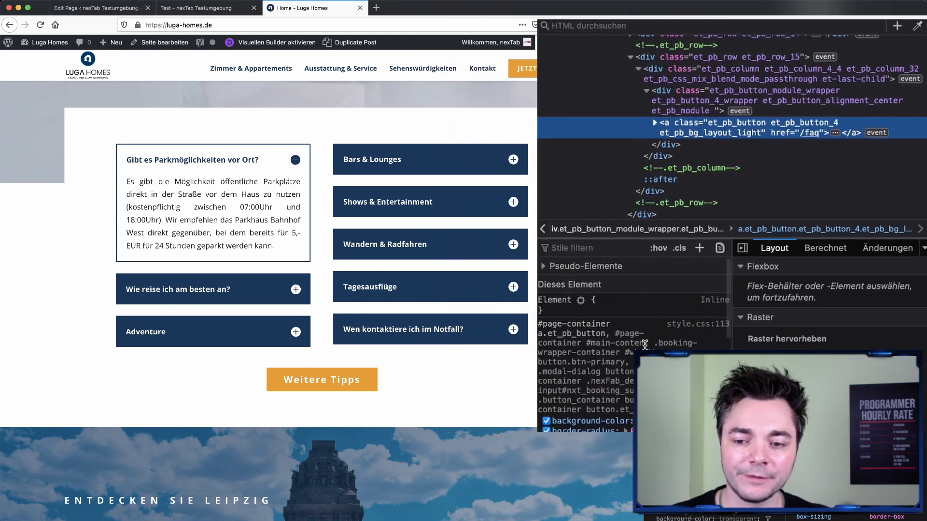
- Inspect the Mehr zu unseren Services button, examine its background-color rule and open its class attribute for editing
scroll(328, 377, "up", 15)
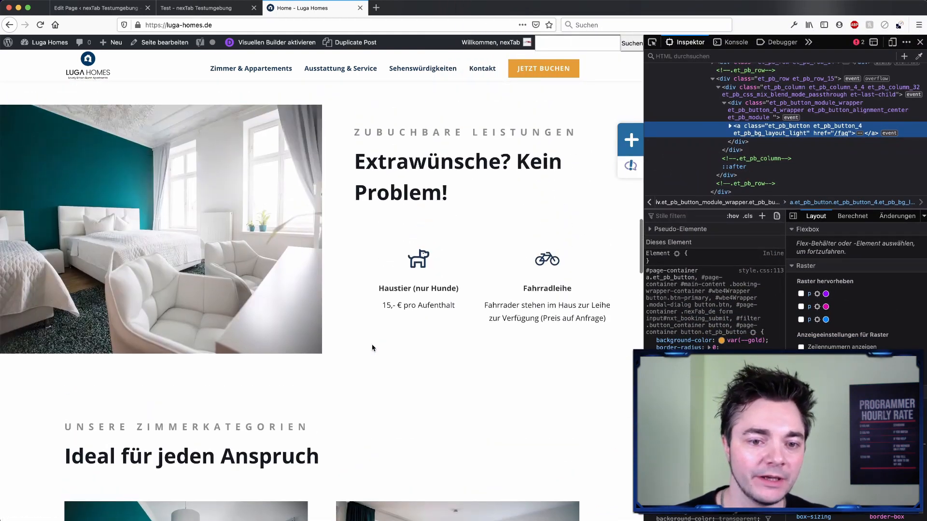
right_click(328, 341)
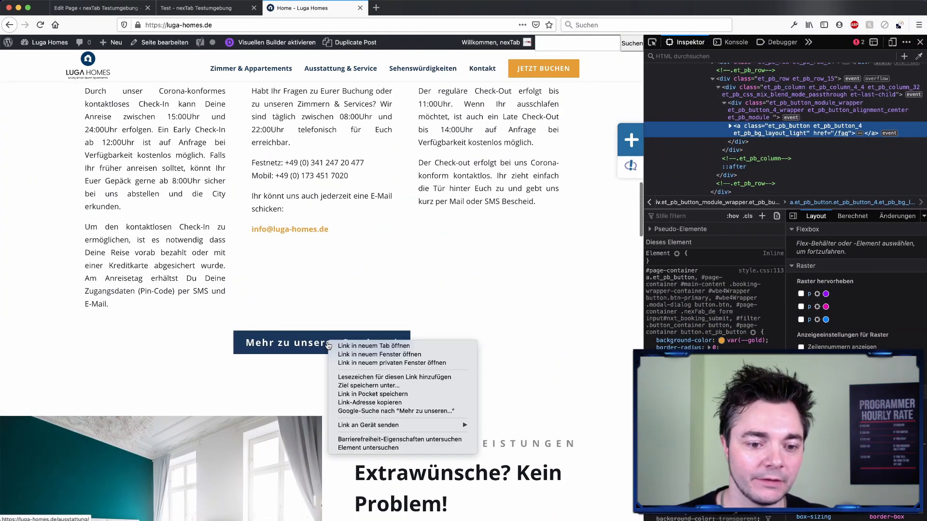
left_click(388, 446)
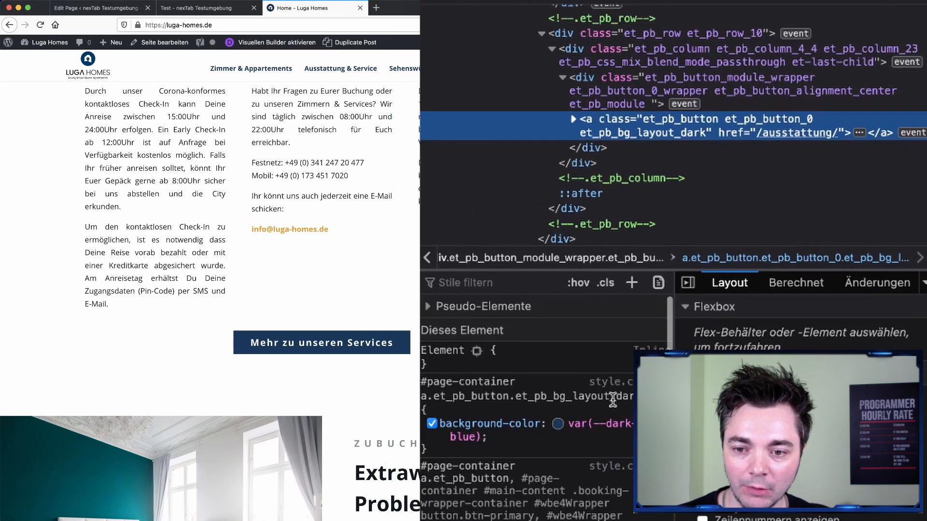
mouse_move(469, 440)
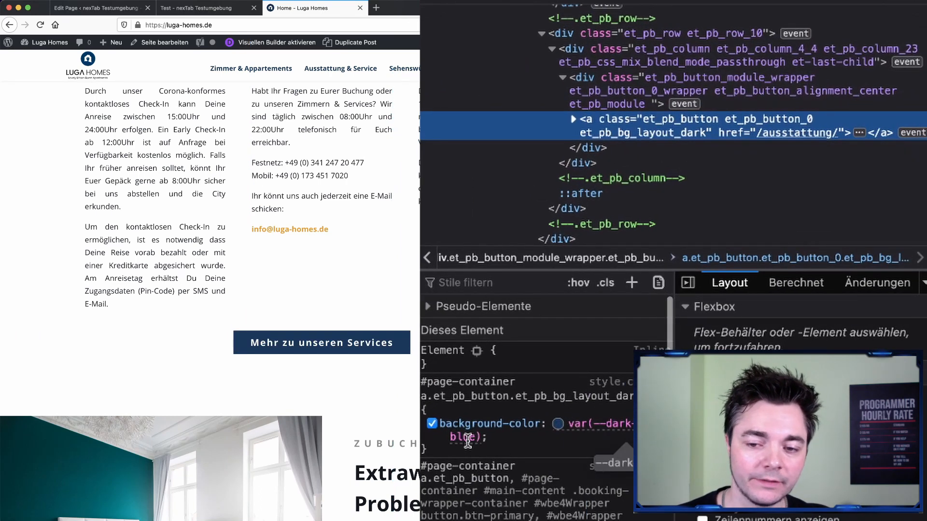
scroll(468, 440, "down", 1)
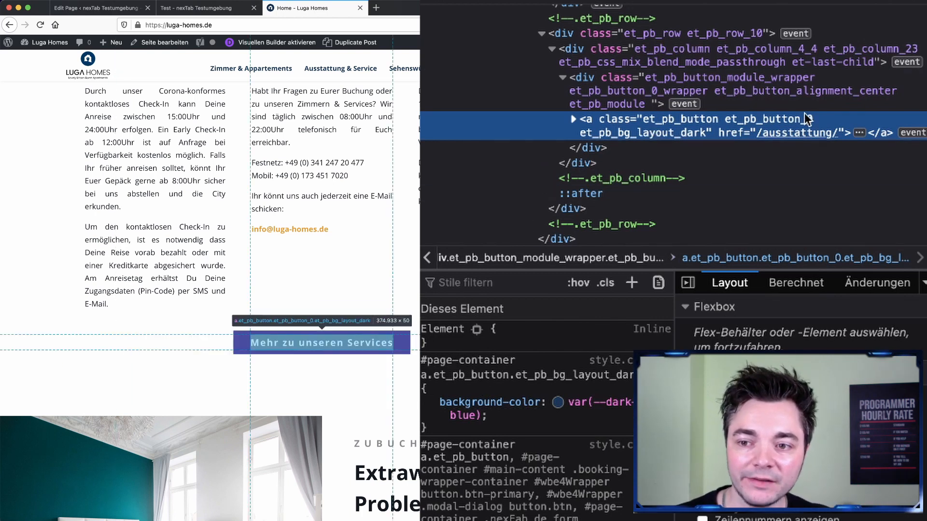
double_click(794, 119)
left_click(786, 131)
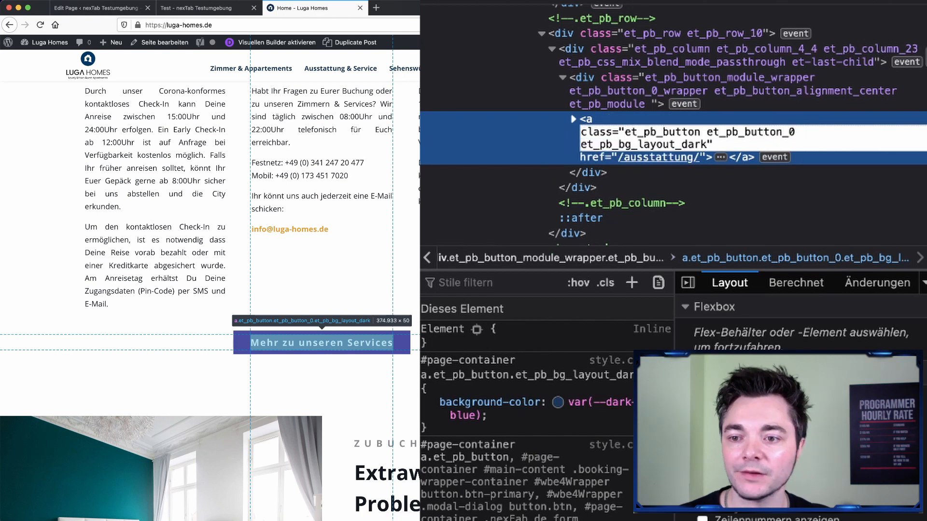
- In the :root rule of style.css on the Luga Homes site, set the --dark-blue variable to #f00
key("Escape")
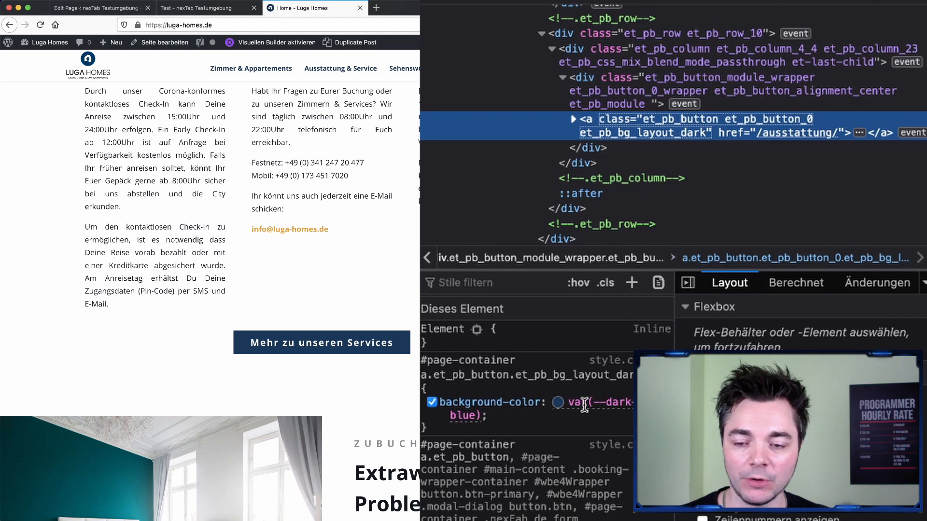
scroll(506, 432, "down", 15)
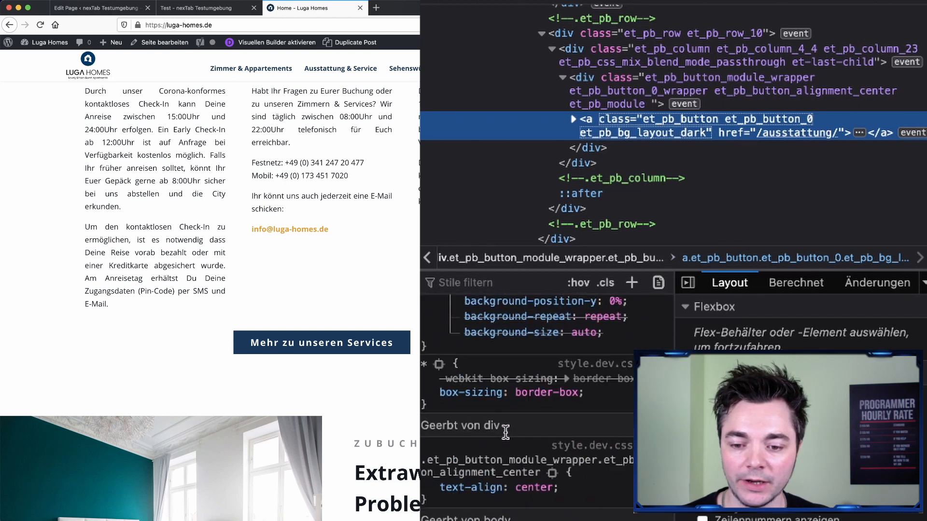
scroll(506, 432, "down", 10)
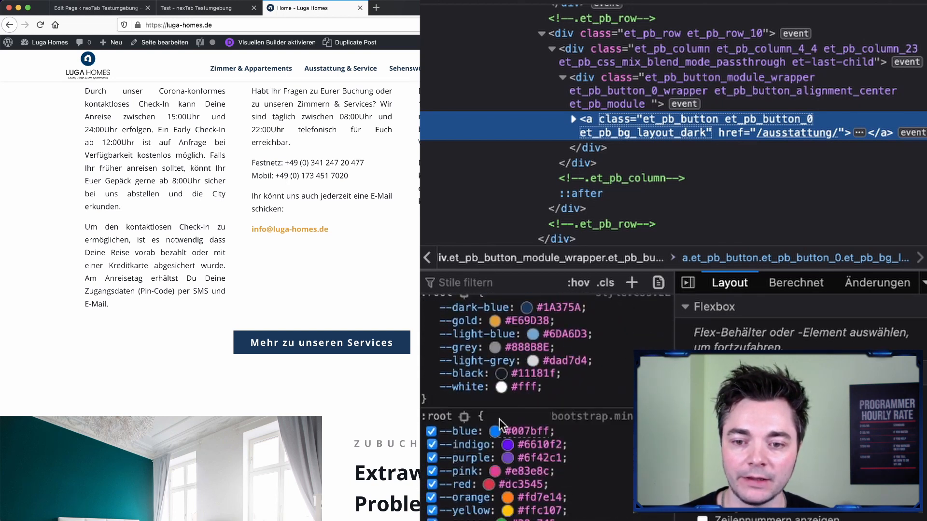
scroll(515, 328, "up", 1)
left_click(557, 327)
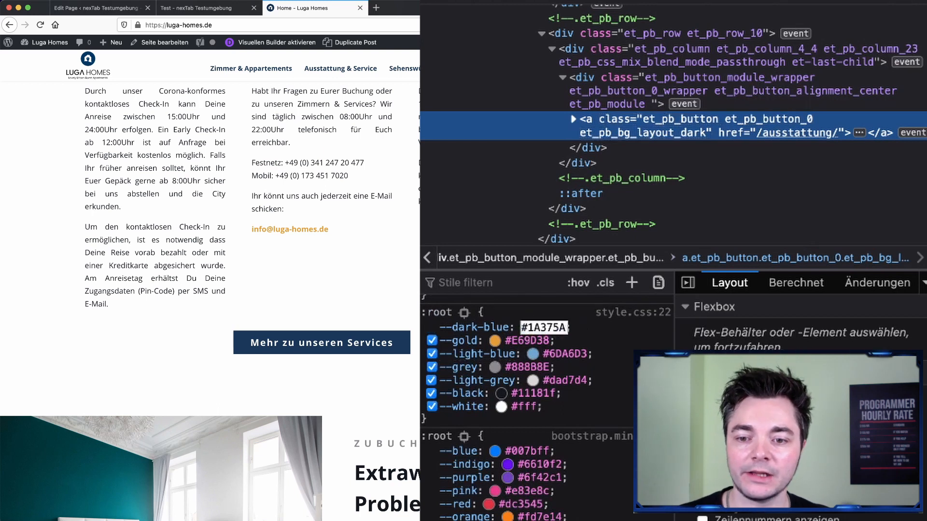
type("#f00")
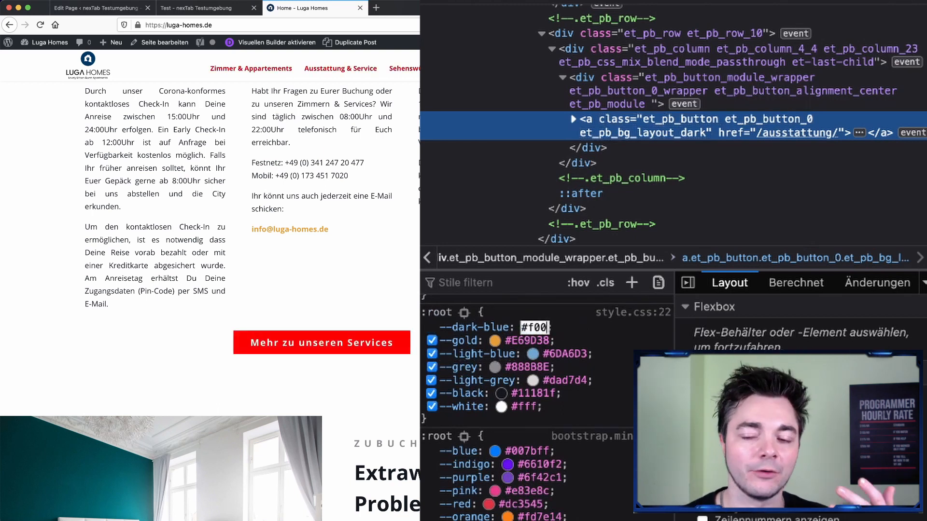
- Examine the navigation links and the Ausstattung & Service icons for elements that use the --dark-blue variable
scroll(528, 329, "up", 1)
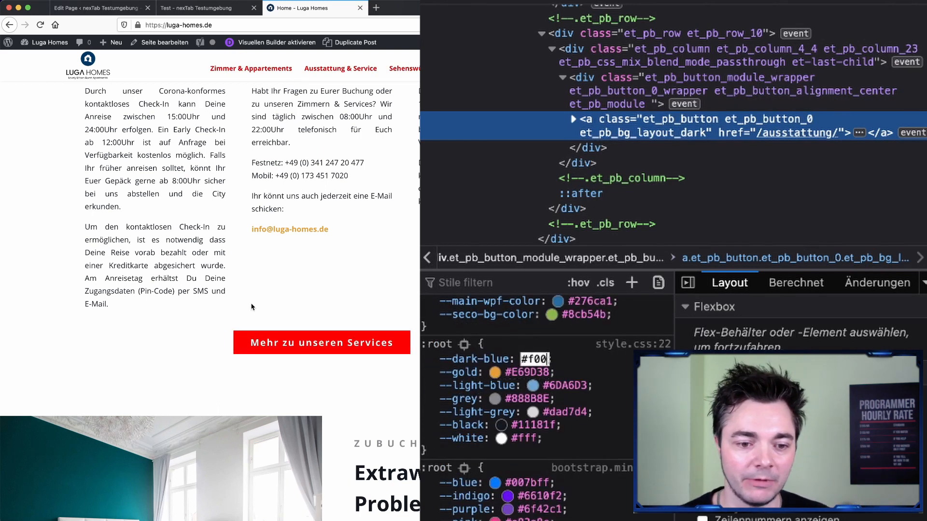
scroll(313, 356, "up", 6)
scroll(313, 355, "up", 3)
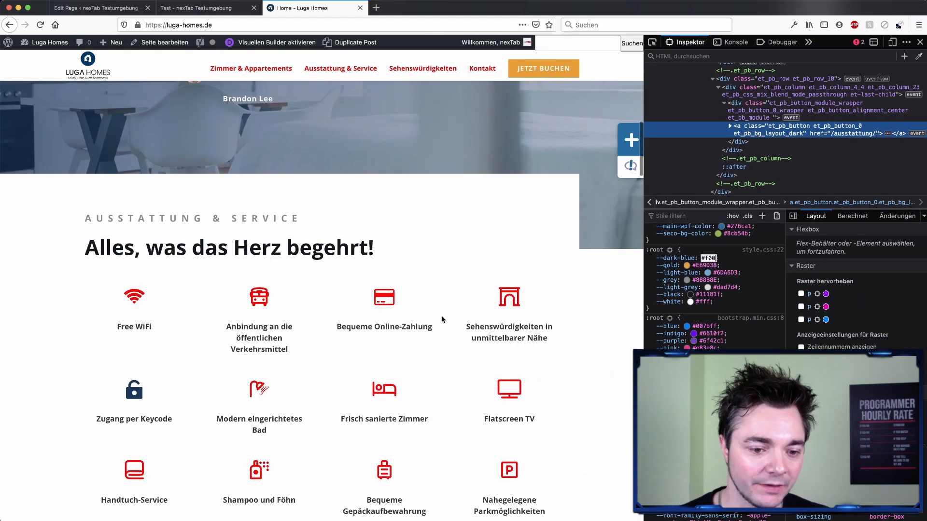
scroll(381, 369, "down", 3)
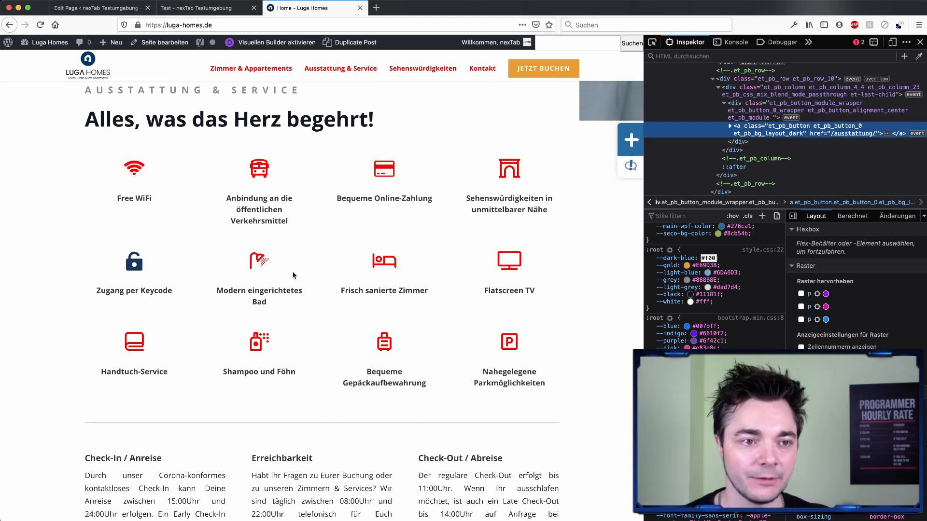
- On the Test page, inspect the Brand Identity icon and add a .et_pb_blurb .et-pb-icon rule with color #f00
key("ctrl+shift+Tab")
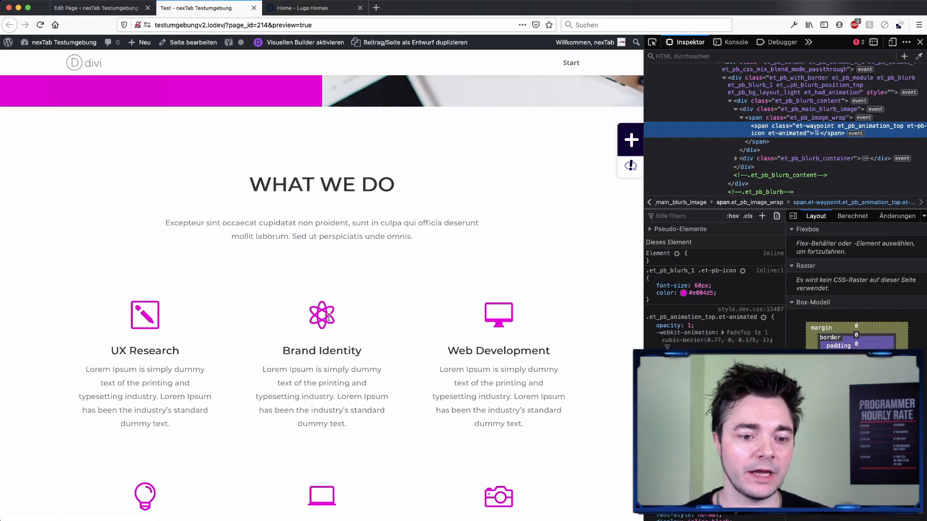
right_click(320, 315)
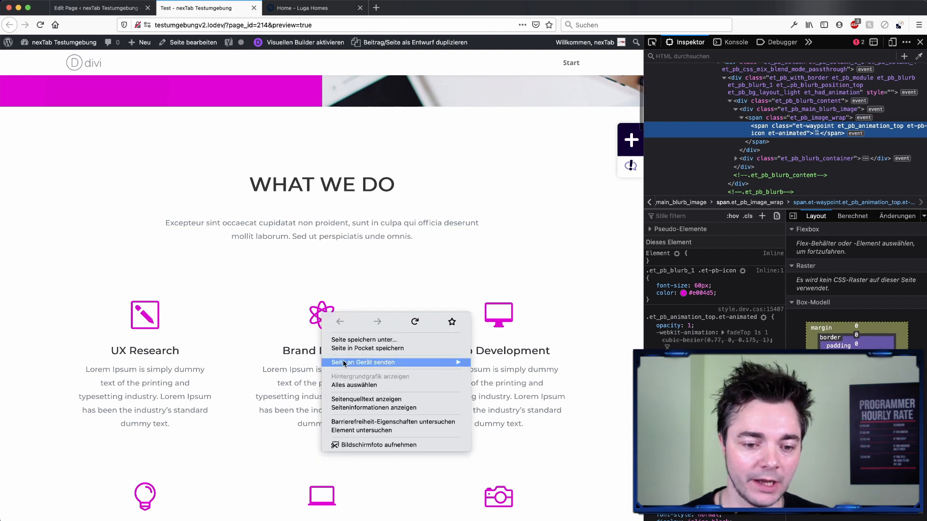
left_click(368, 441)
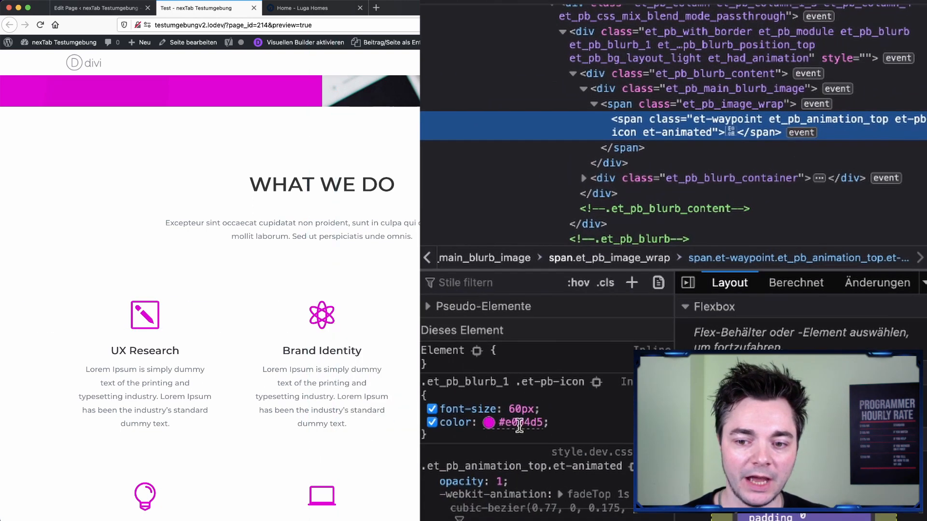
left_click(708, 243)
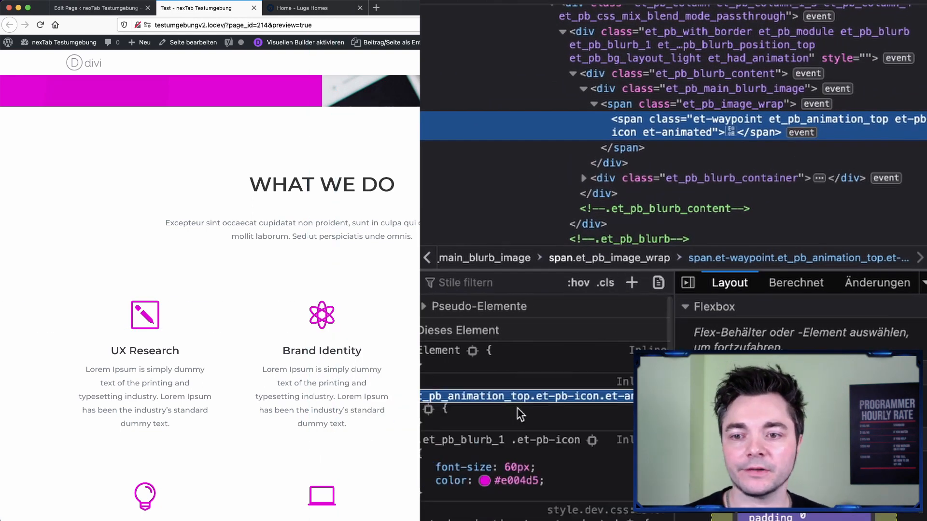
type(".et_pb_blur")
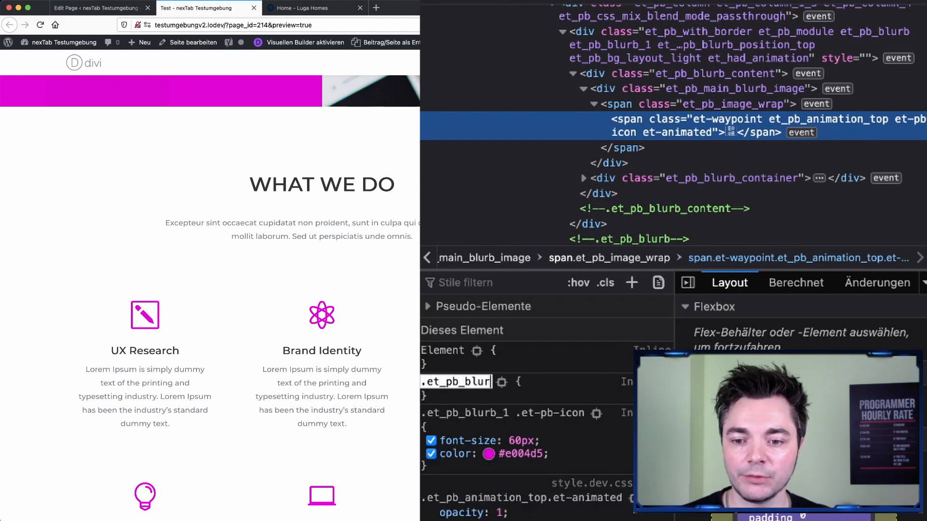
type("b .et-pb-icon")
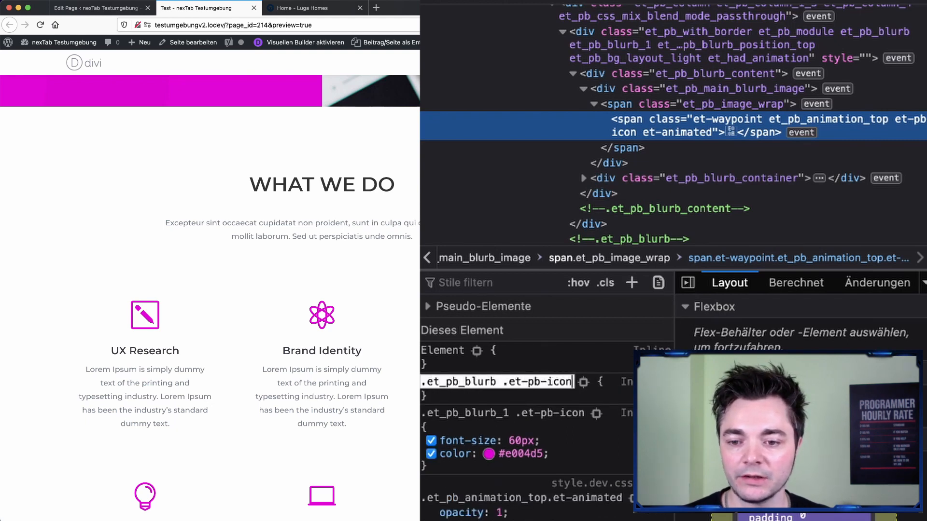
key("Return")
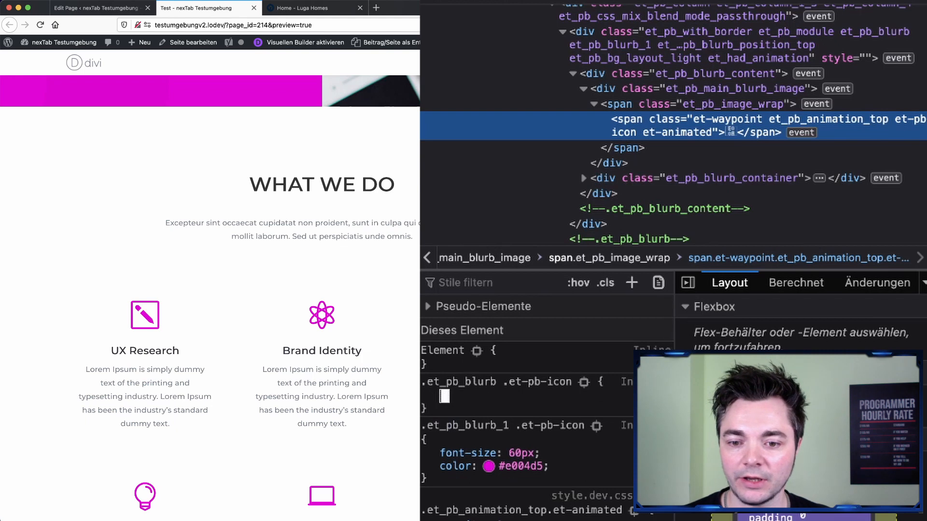
type("color: #f00;")
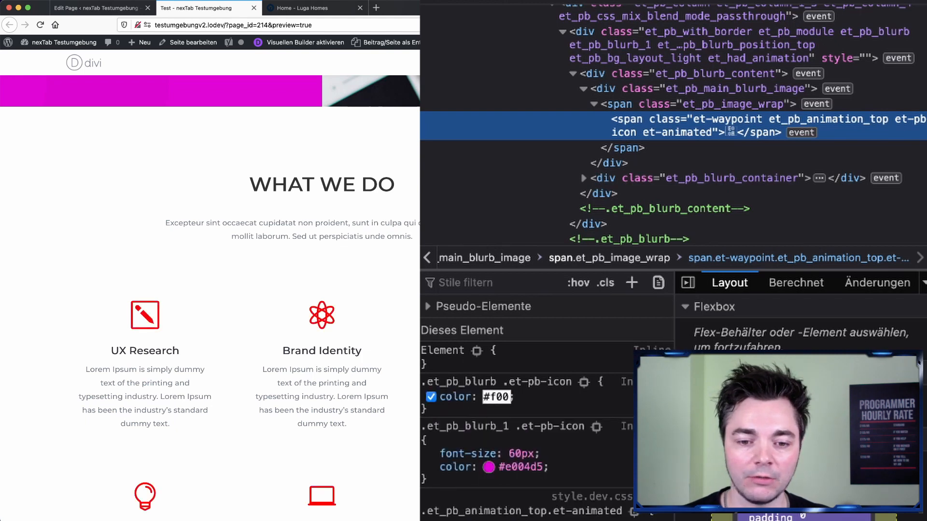
- Check the colors of the Test page's icons and hero section, comparing them with the variable-based colors on Luga Homes
scroll(210, 290, "down", 5)
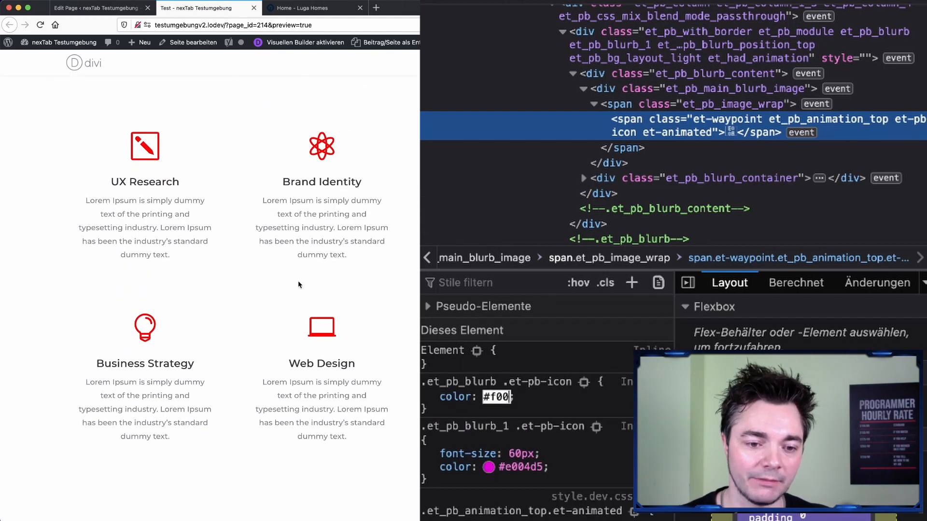
scroll(298, 284, "up", 10)
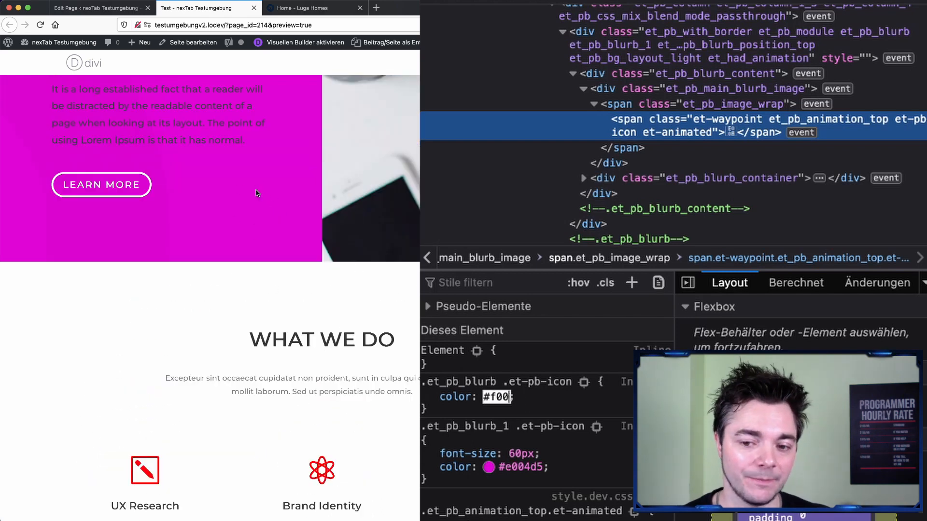
left_click(312, 8)
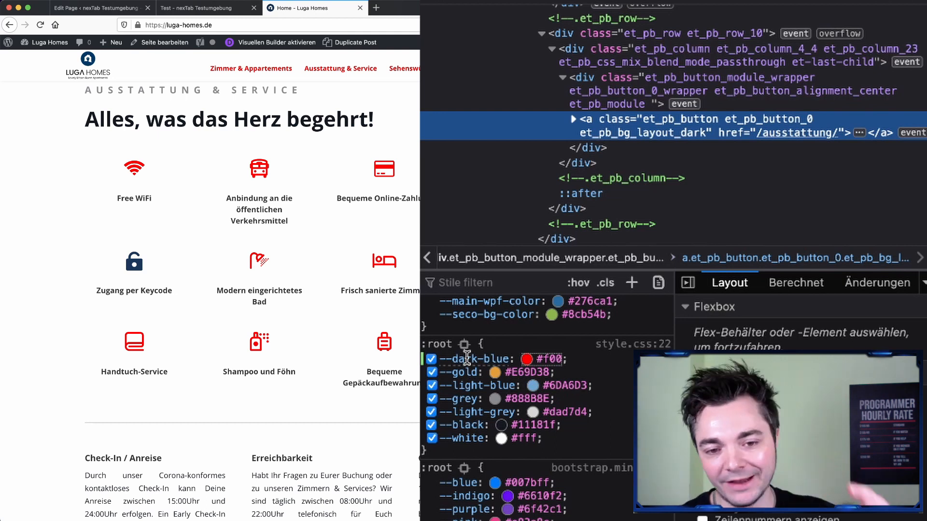
left_click(194, 9)
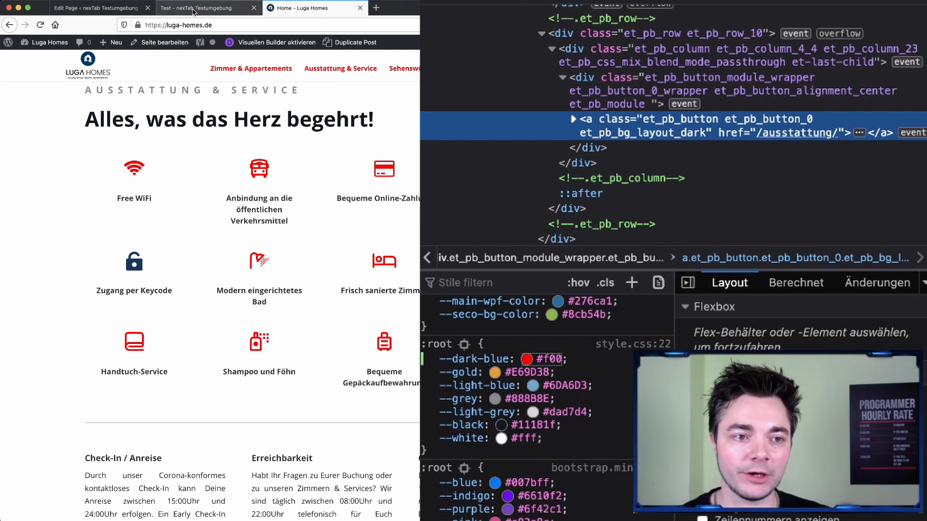
scroll(325, 383, "down", 3)
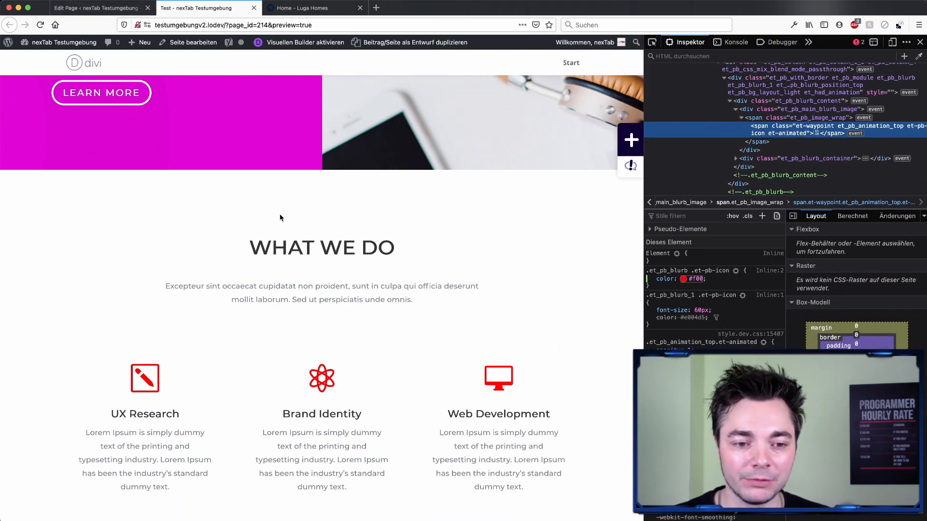
- Return to the Test page's editor and show the Divi Builder layout in desktop view
left_click(110, 11)
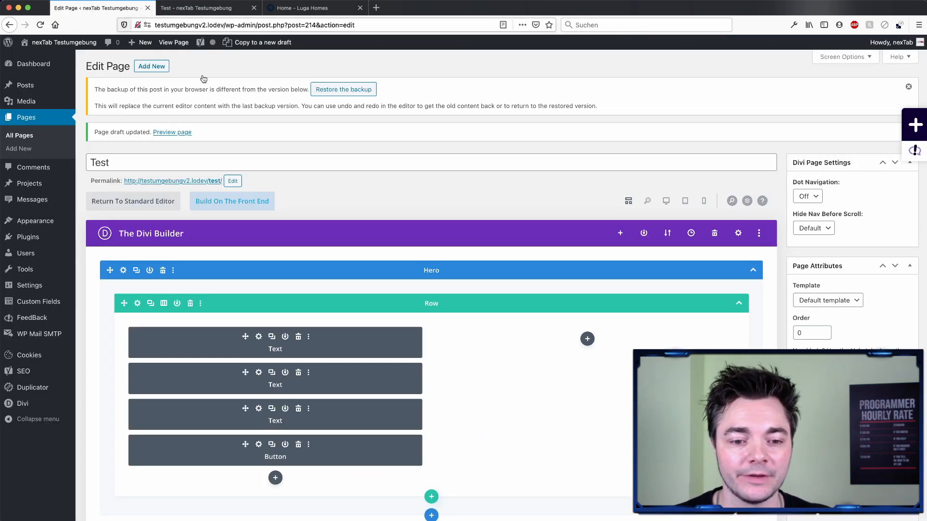
left_click(667, 205)
scroll(338, 207, "down", 4)
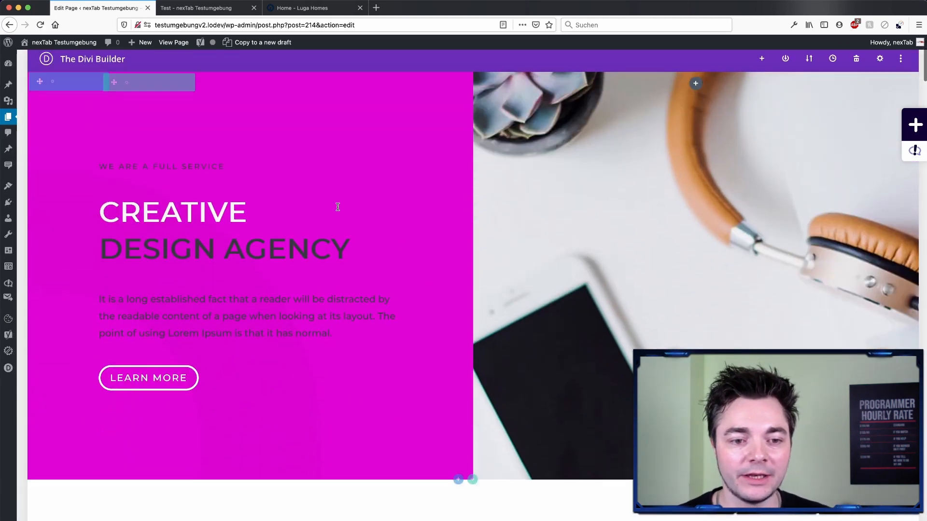
- Open the hero row's settings, change its background global color to green #61e204 and save the row
left_click(126, 82)
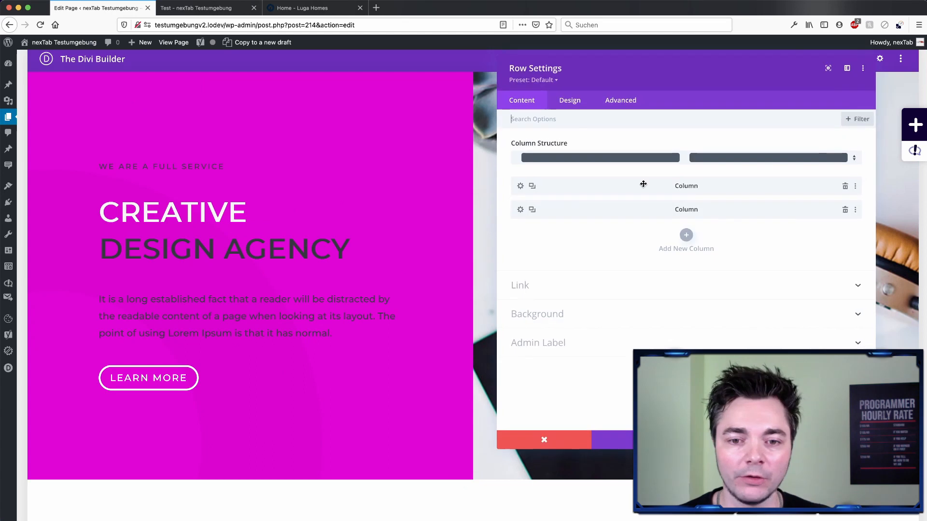
left_click(569, 100)
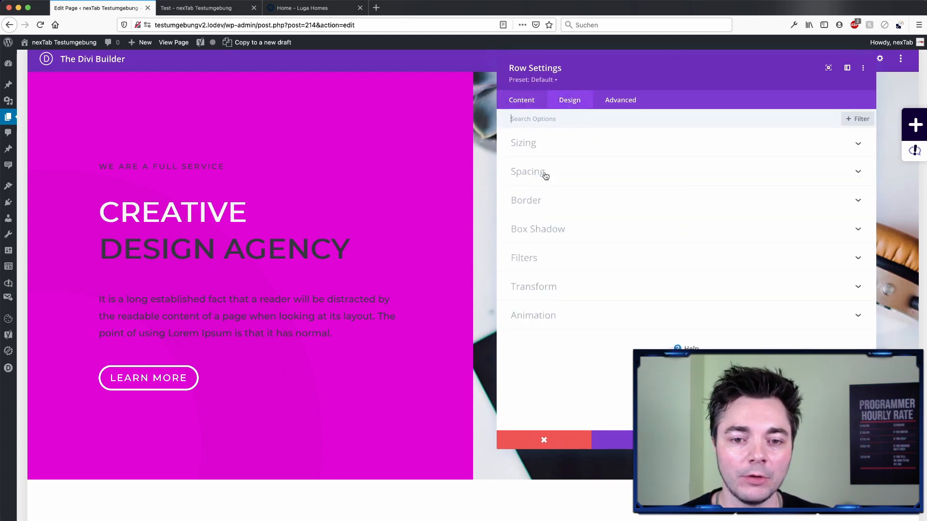
left_click(521, 99)
left_click(590, 310)
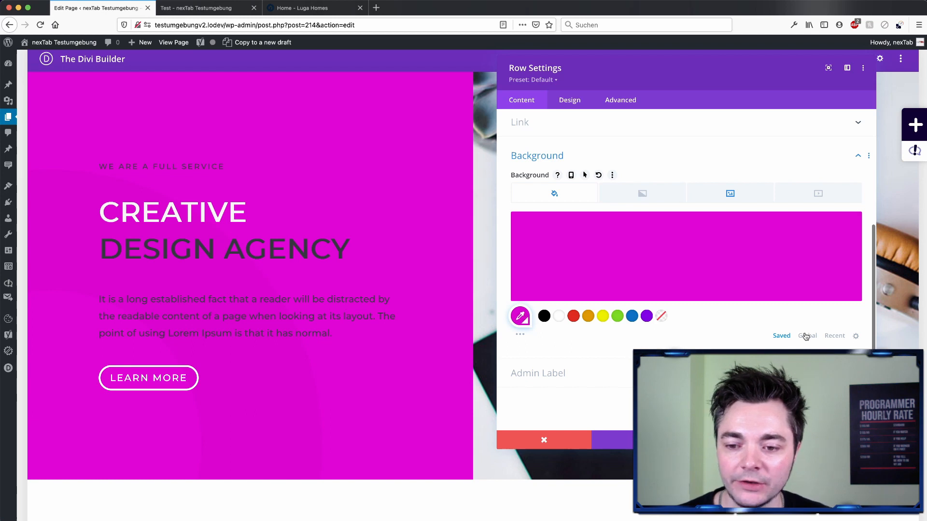
scroll(423, 389, "down", 5)
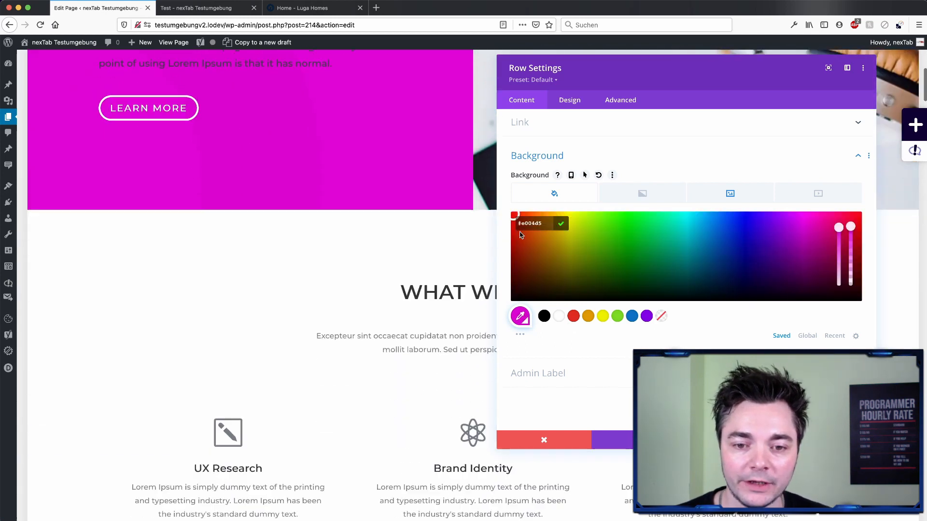
left_click(600, 221)
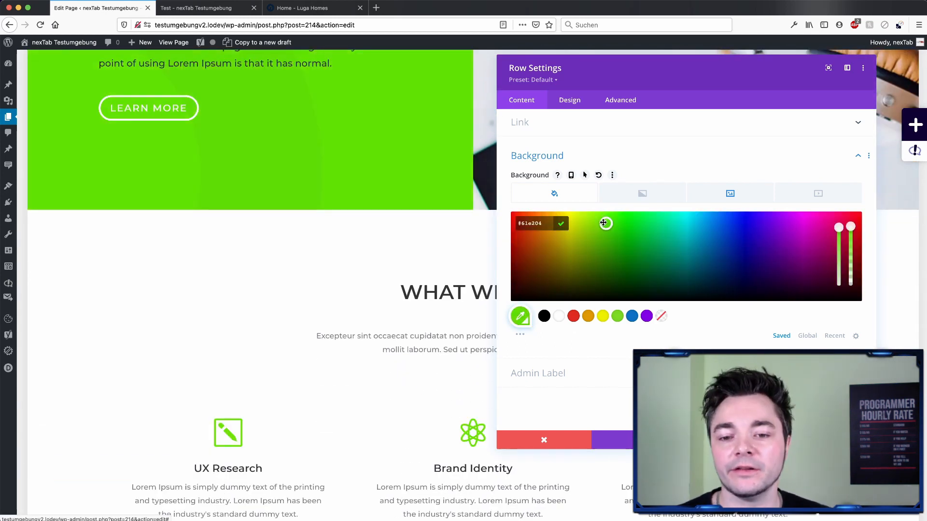
left_click(828, 440)
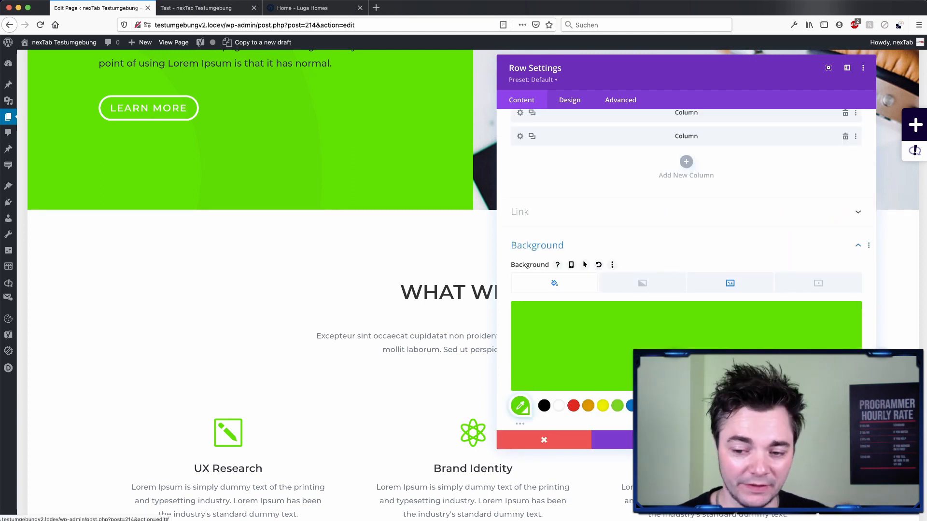
scroll(525, 362, "down", 2)
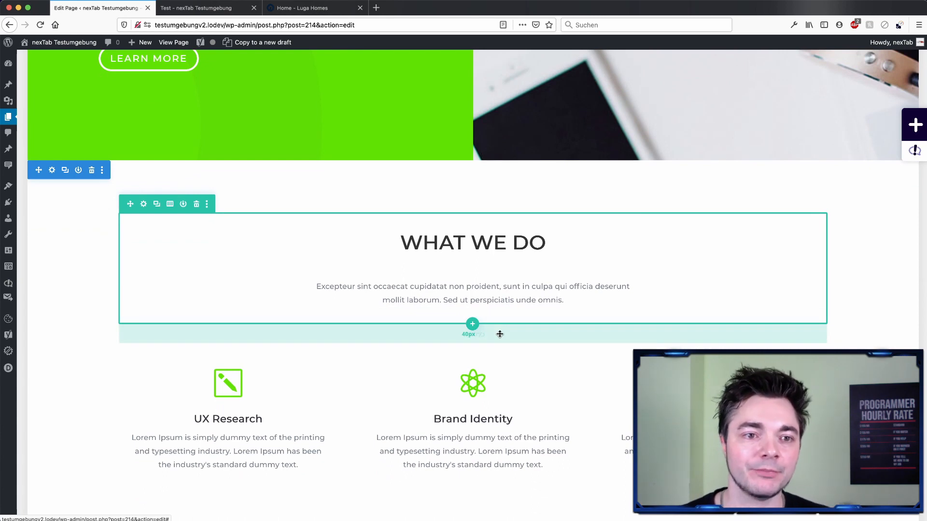
- On the Test page preview, inspect the "Creative Design Agency" heading and examine the nested wrapper elements around it up to the body
left_click(210, 10)
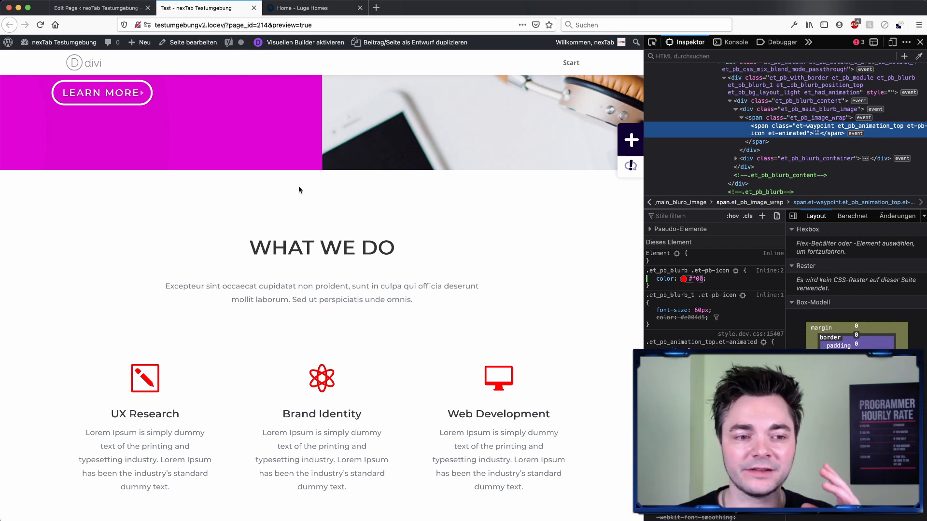
scroll(314, 294, "up", 2)
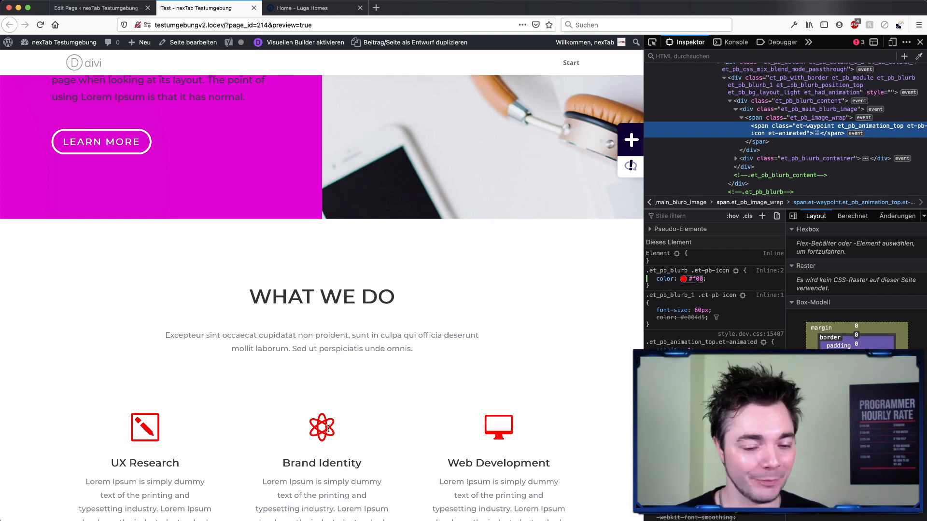
scroll(766, 163, "up", 2)
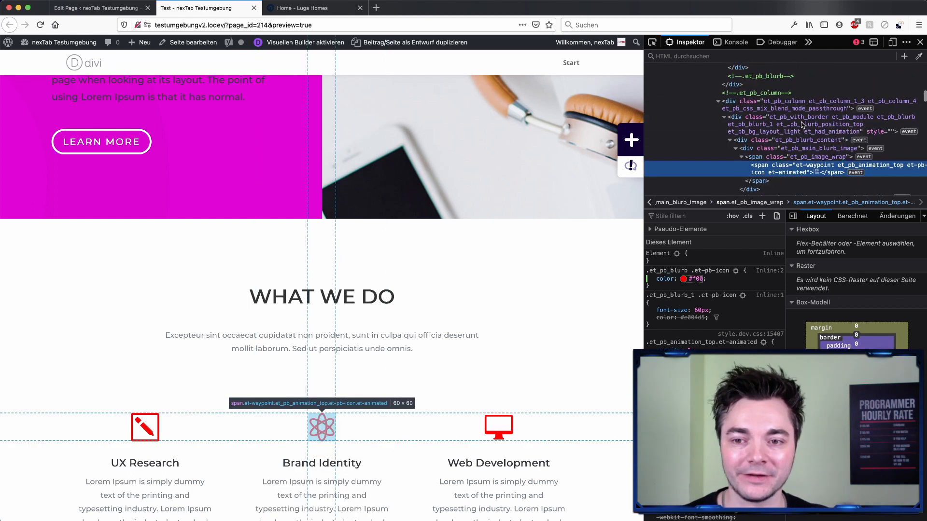
scroll(241, 161, "up", 6)
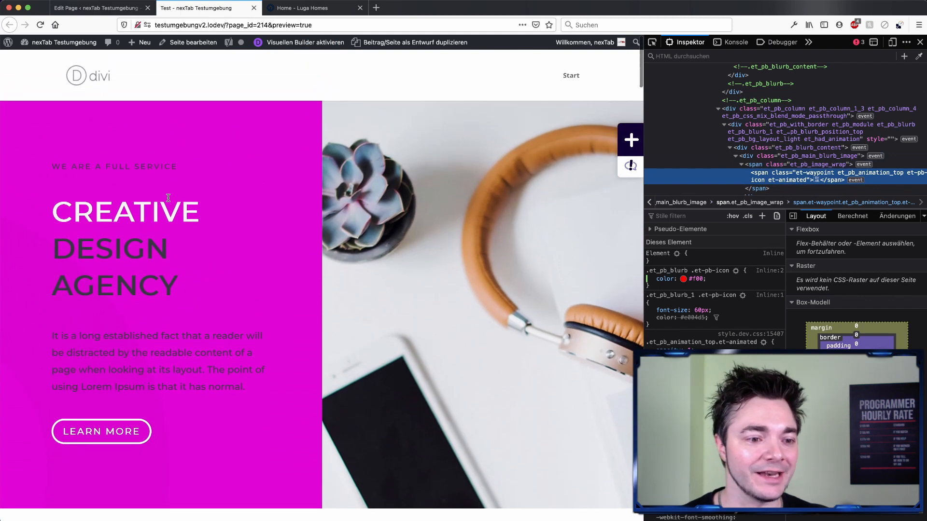
right_click(143, 224)
left_click(194, 324)
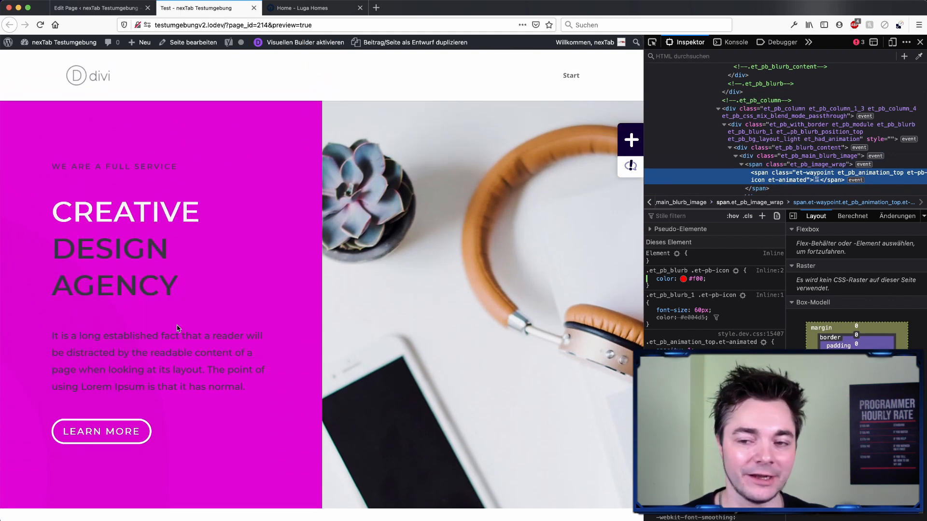
scroll(690, 132, "up", 3)
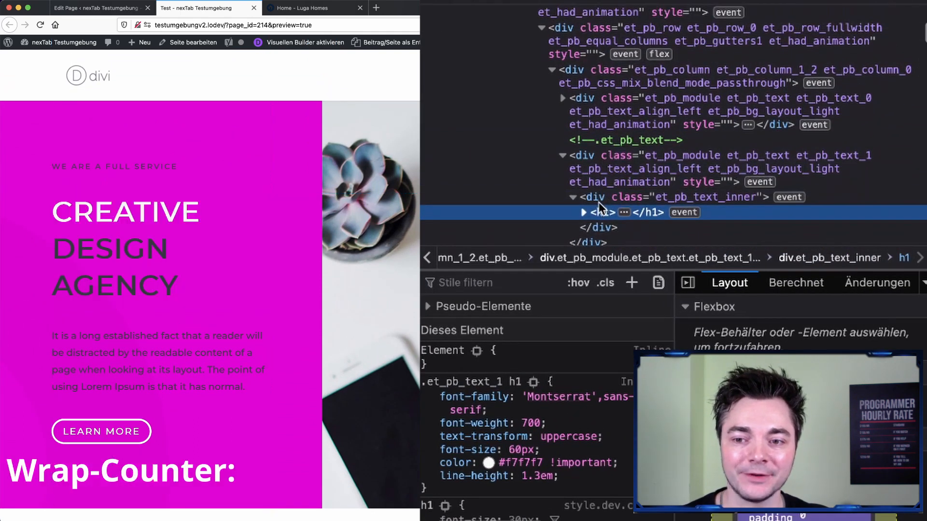
scroll(581, 152, "up", 4)
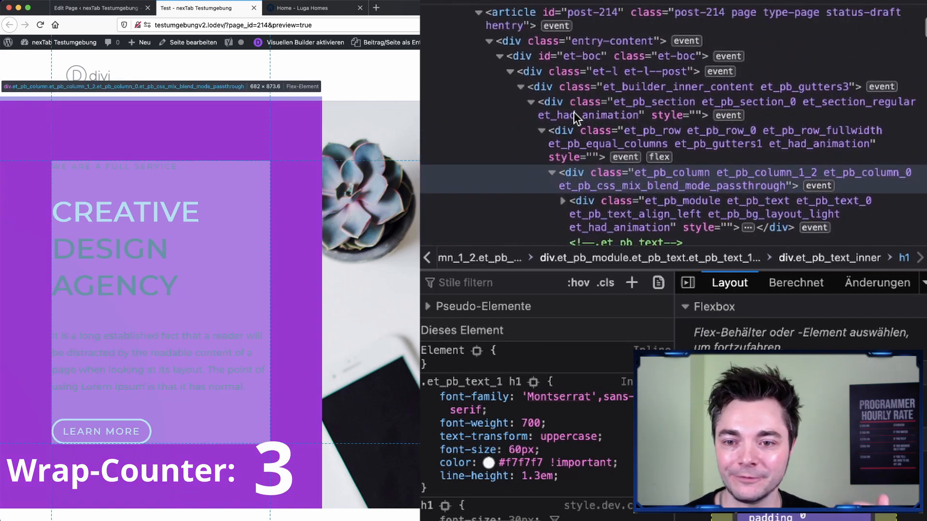
scroll(552, 104, "up", 5)
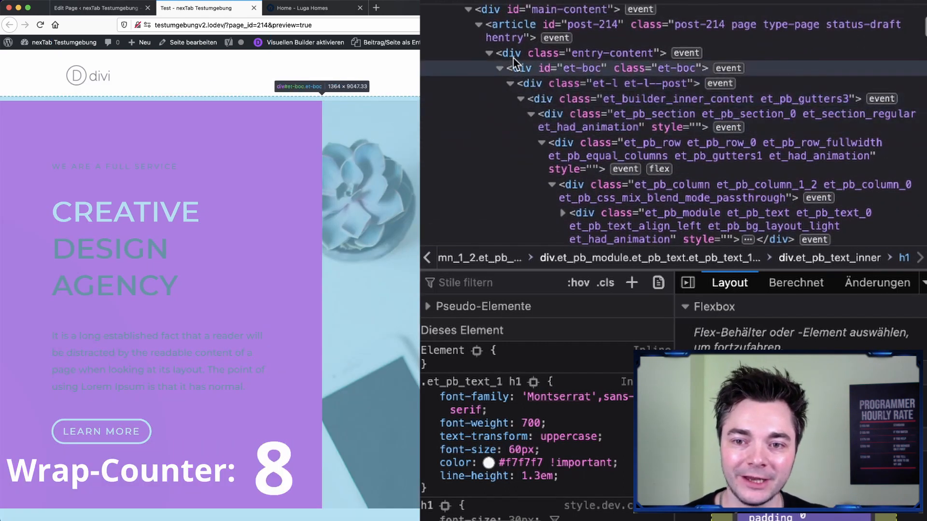
scroll(478, 62, "up", 2)
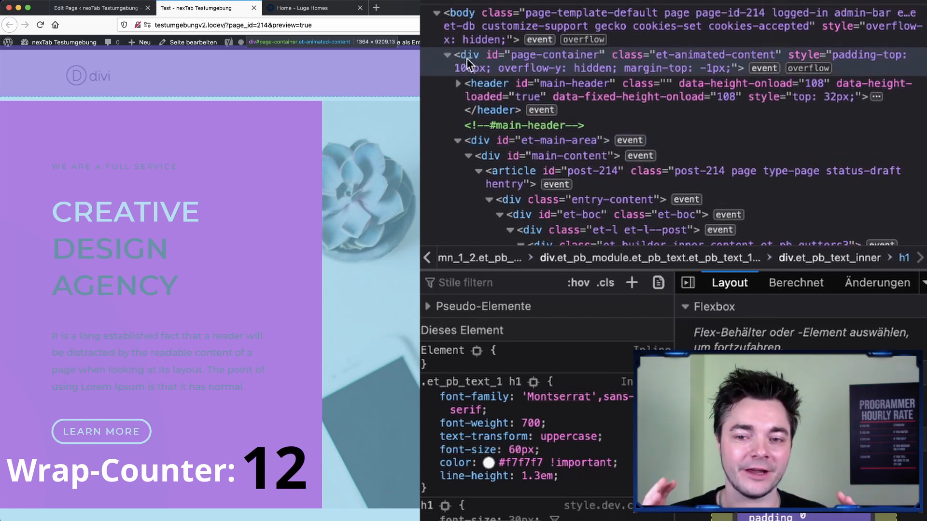
scroll(544, 139, "down", 5)
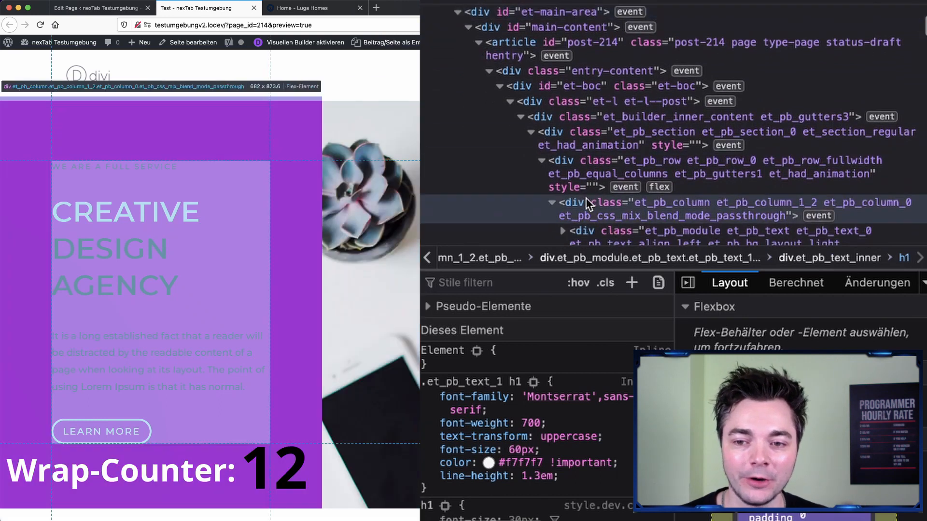
scroll(604, 207, "down", 3)
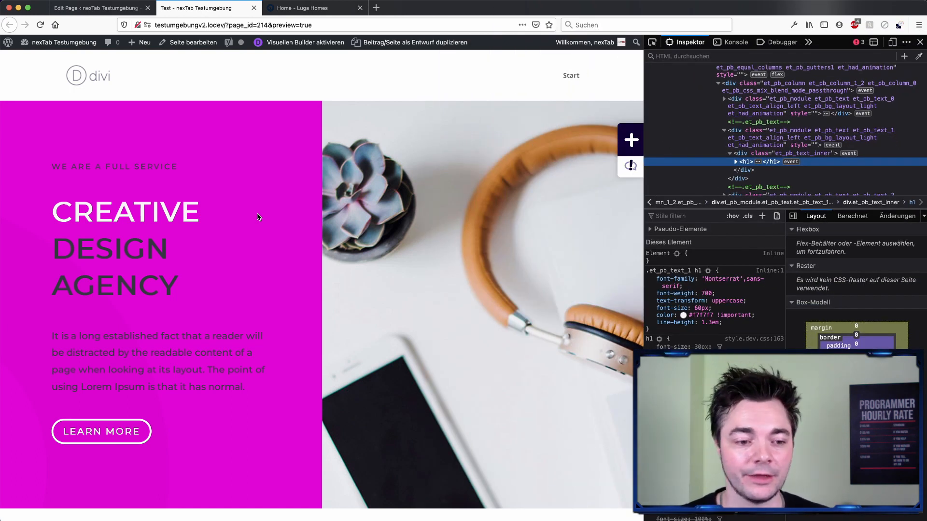
- Compare the page editor with the Test preview and inspect the preview's Brand Identity icon to review its color rules
left_click(114, 13)
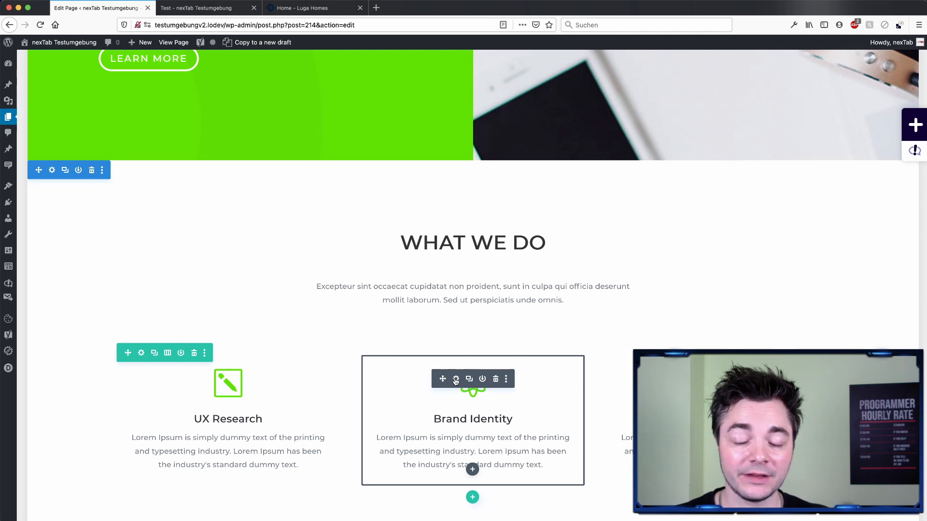
key("ctrl+Tab")
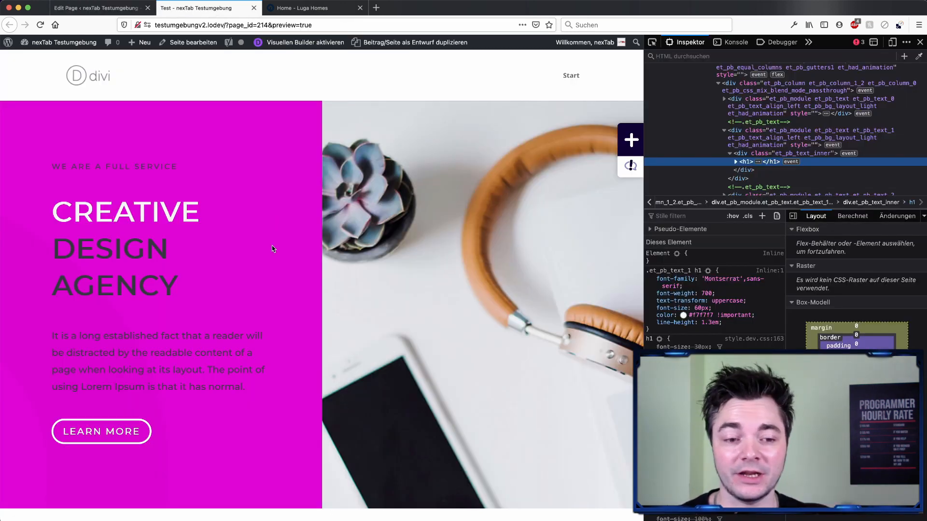
scroll(273, 249, "down", 3)
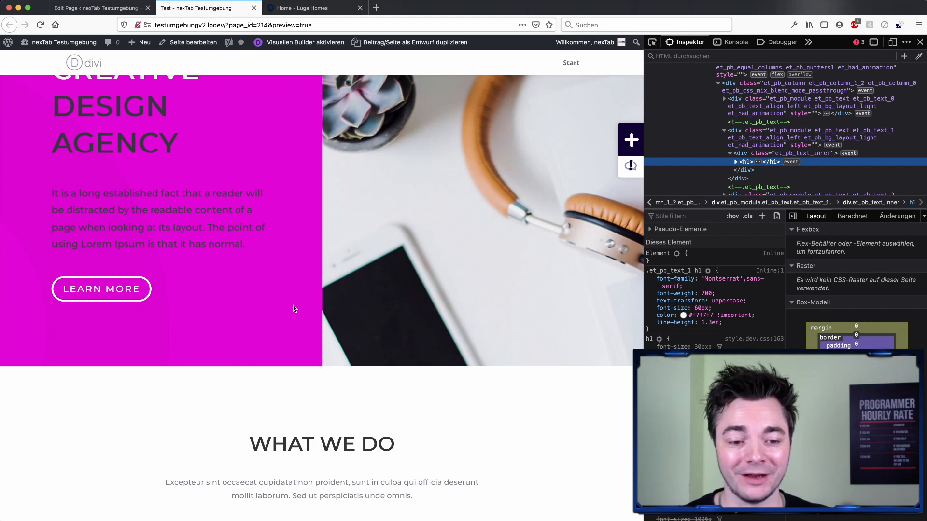
scroll(295, 309, "down", 4)
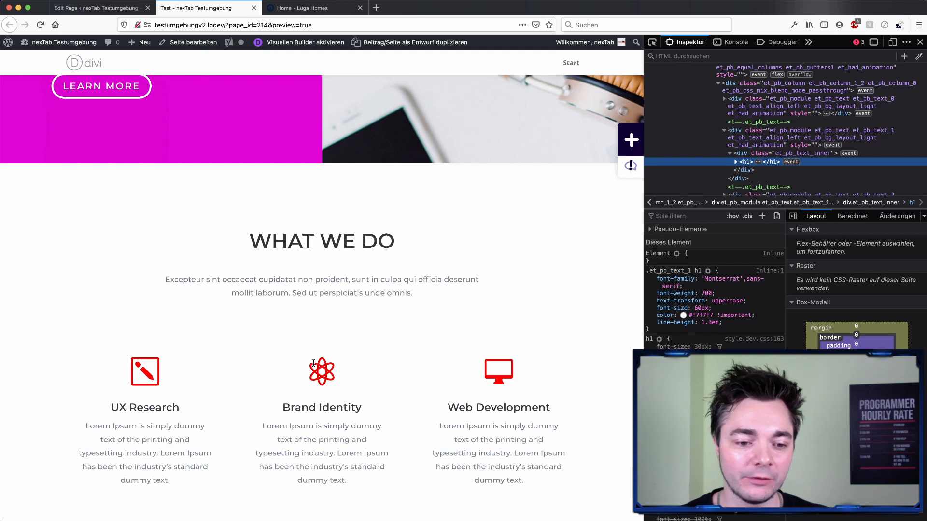
right_click(314, 363)
left_click(368, 480)
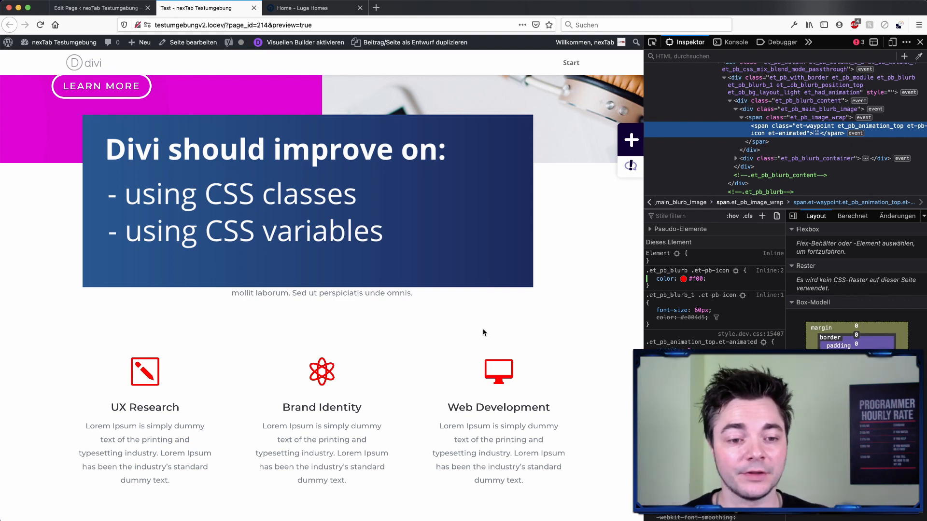
- In the page editor, find and replace the "Generating New Ideas" section's background color #fcd21d with blue within This Page, and close its settings
left_click(127, 11)
scroll(337, 241, "down", 20)
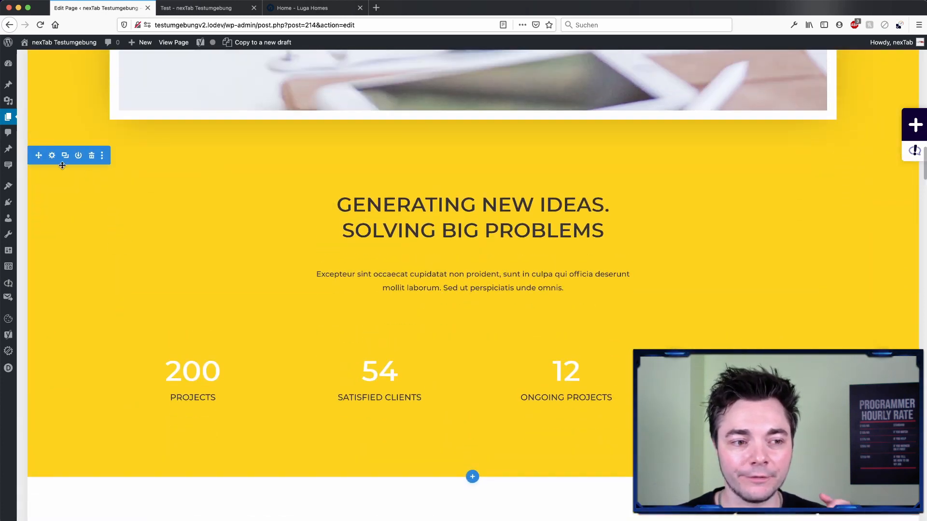
left_click(52, 155)
left_click(571, 176)
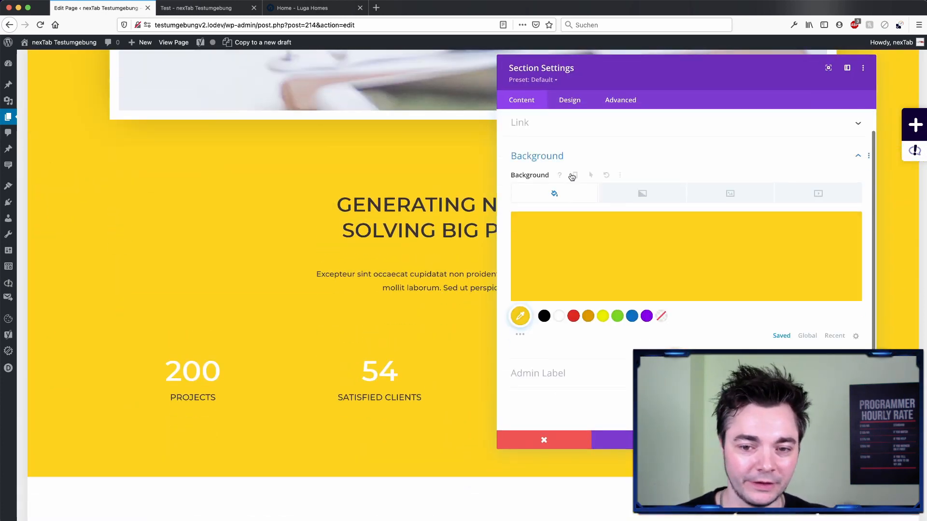
right_click(640, 247)
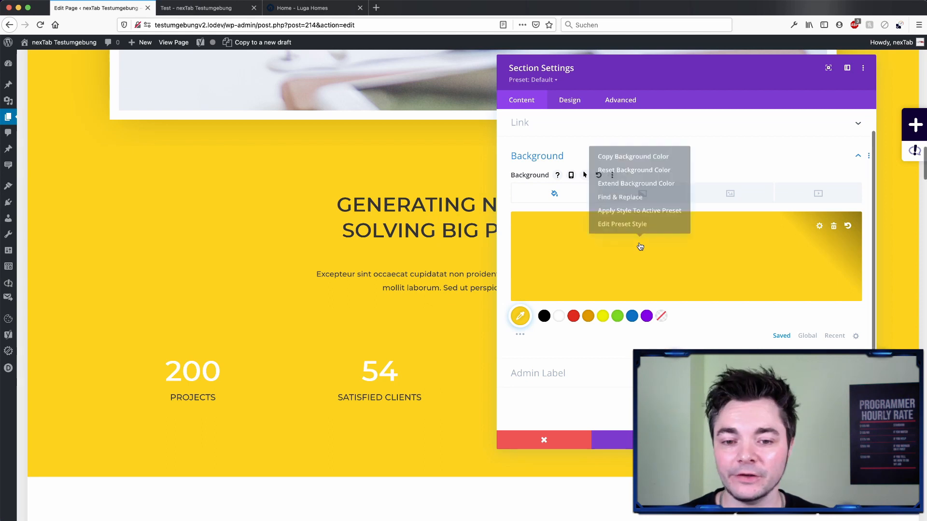
left_click(616, 202)
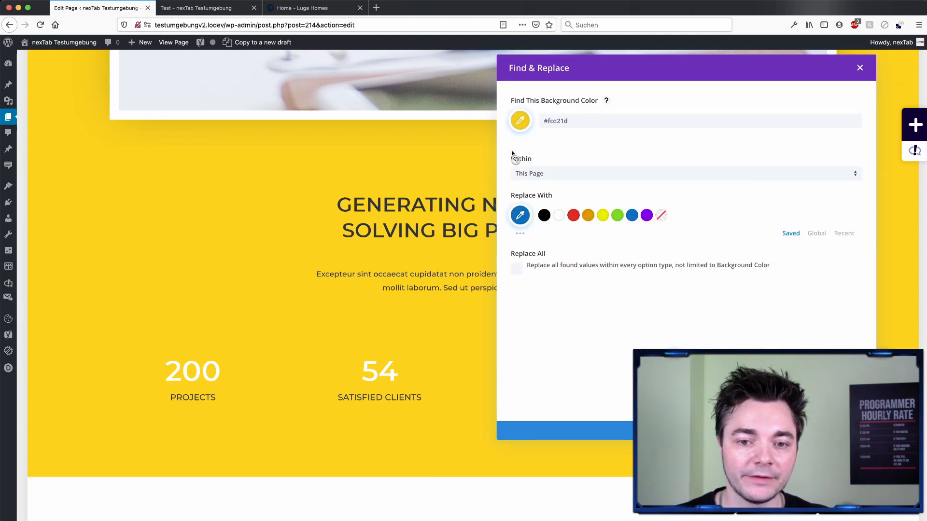
left_click(686, 430)
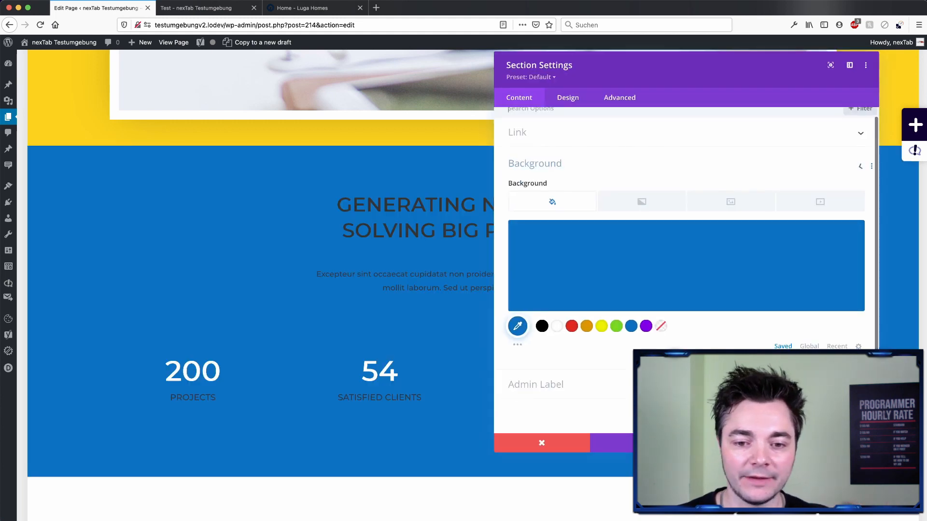
scroll(341, 324, "down", 10)
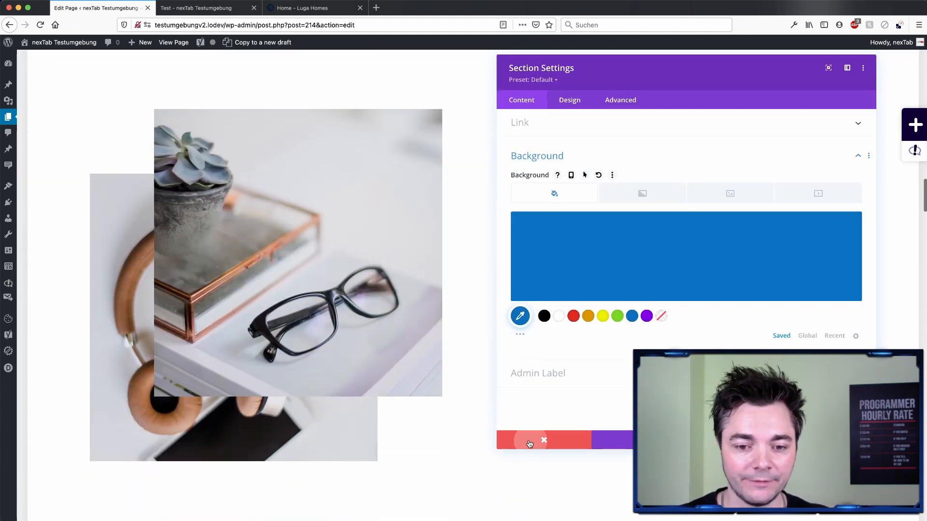
left_click(521, 434)
- Find and replace the Our Skills bar counters' color #fcd21d with blue within This Page, including all option types, and close the settings
scroll(526, 437, "down", 10)
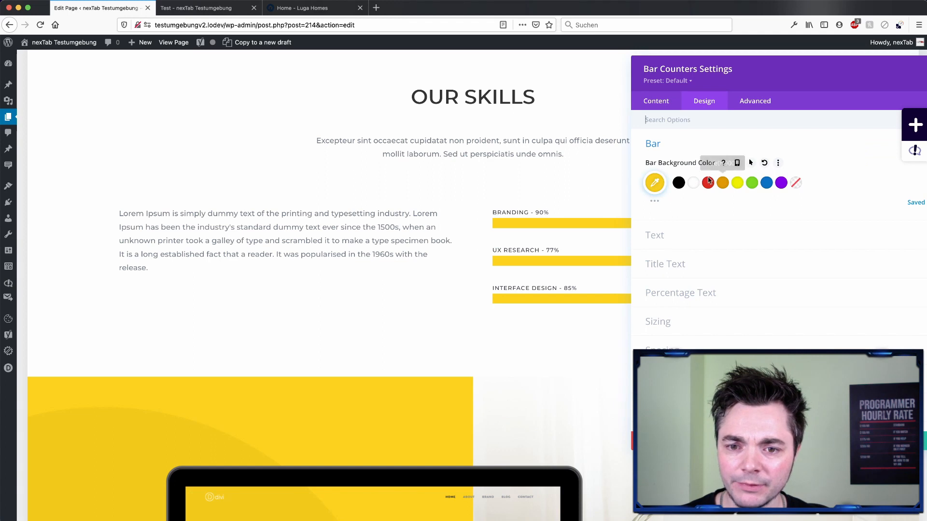
right_click(654, 182)
left_click(627, 131)
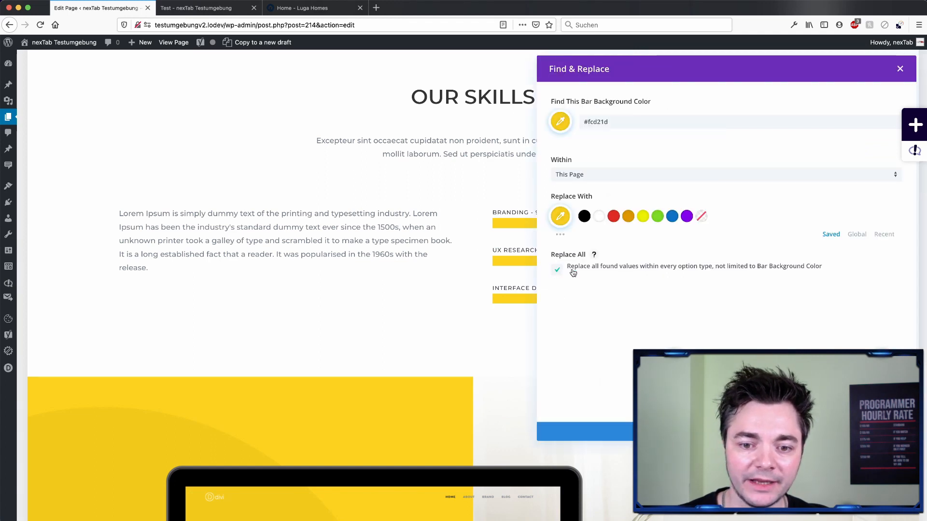
left_click(672, 215)
left_click(584, 431)
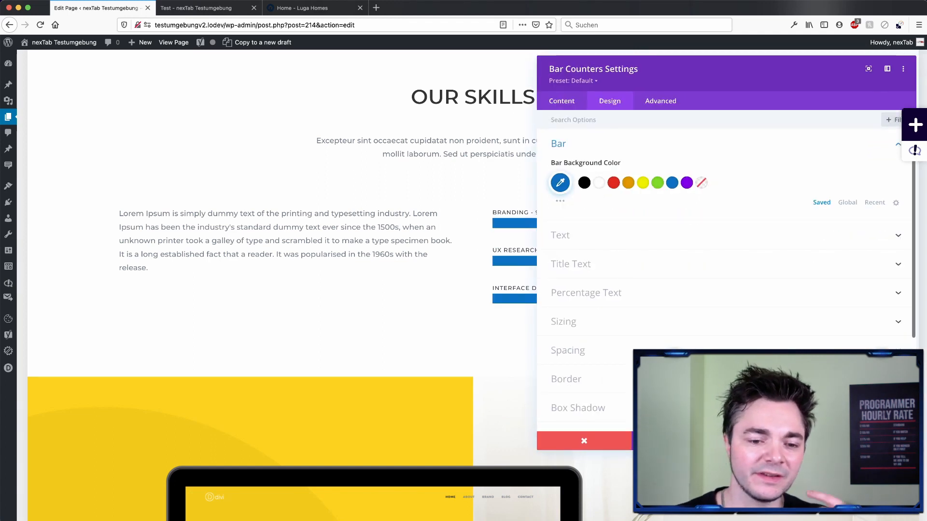
key("Escape")
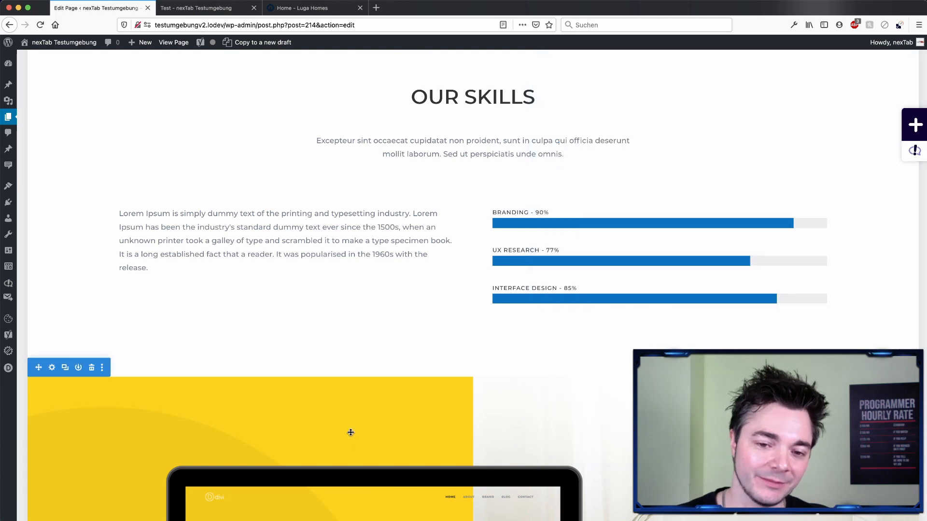
- Try green #0bbf2f as the Branding blurb's icon color in the Award Winning Design section, and discard the change
scroll(357, 424, "down", 12)
scroll(398, 284, "down", 9)
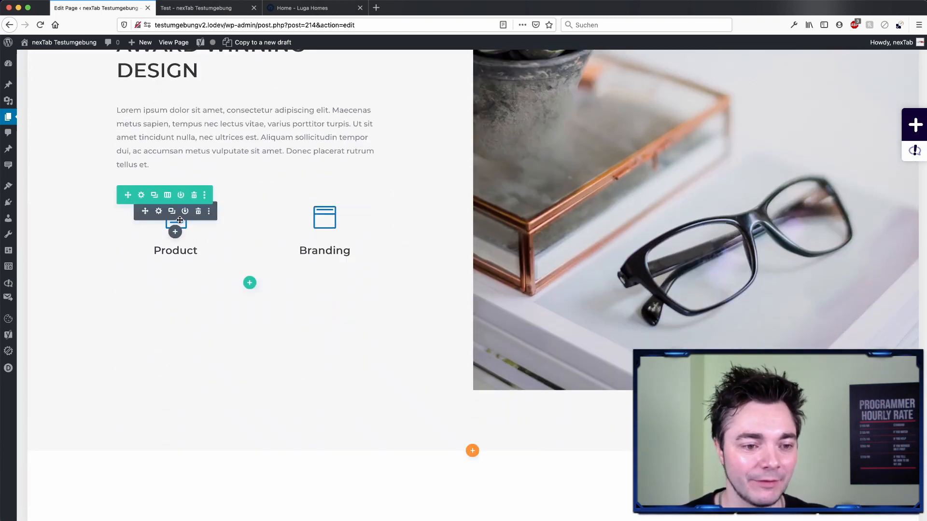
scroll(350, 210, "down", 4)
scroll(351, 211, "up", 6)
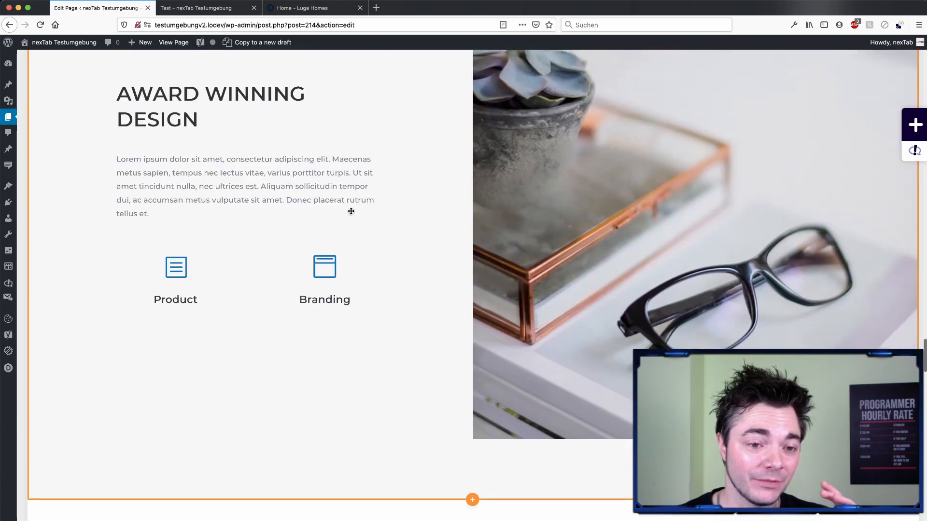
left_click(308, 284)
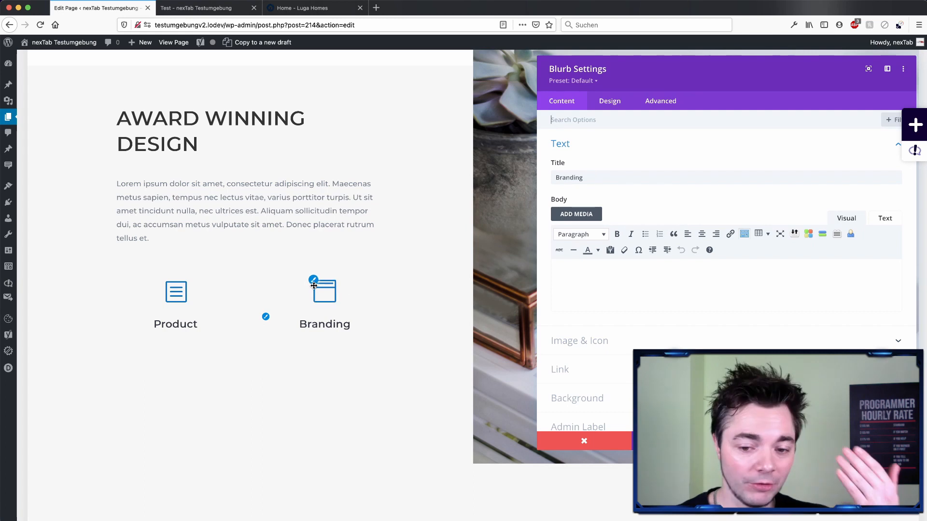
left_click(659, 339)
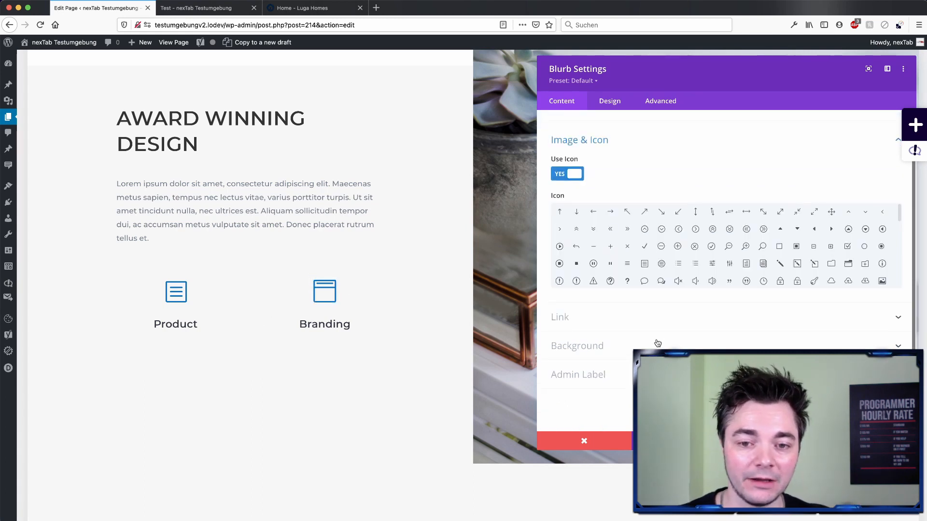
left_click(610, 101)
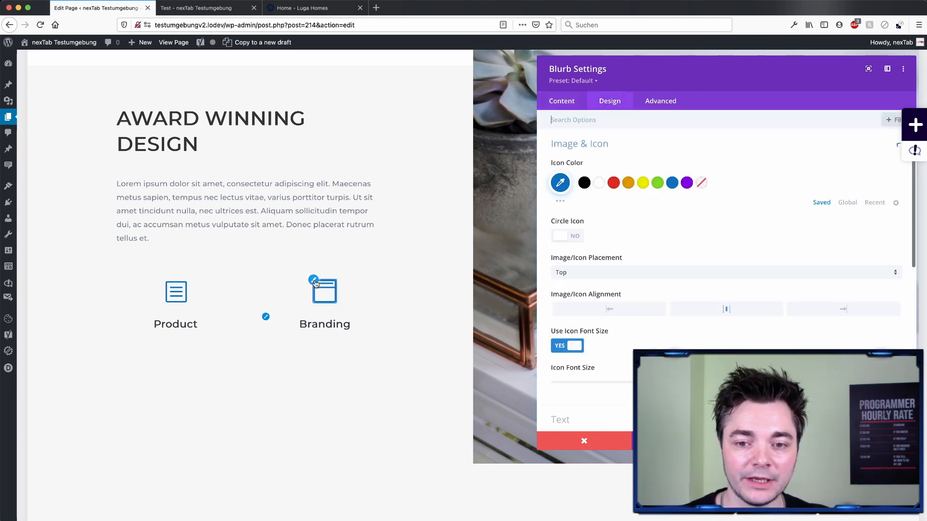
right_click(561, 184)
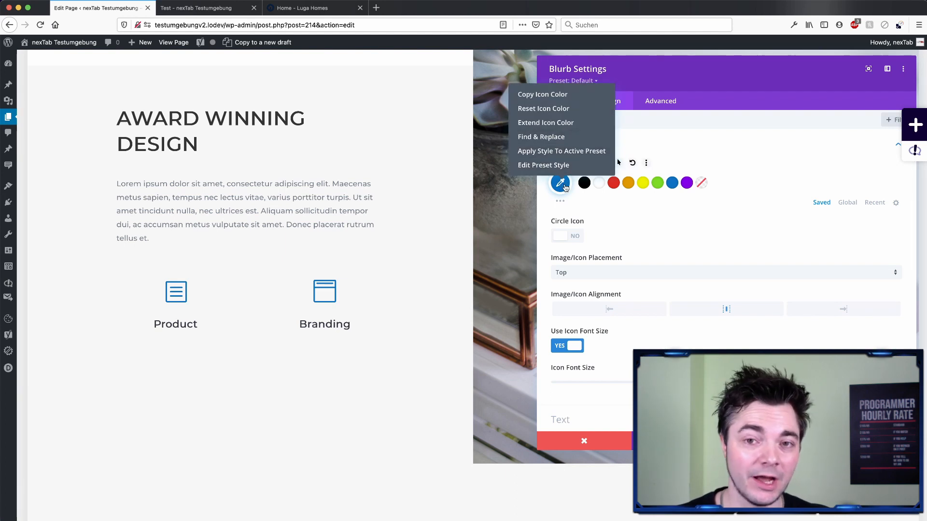
left_click(561, 184)
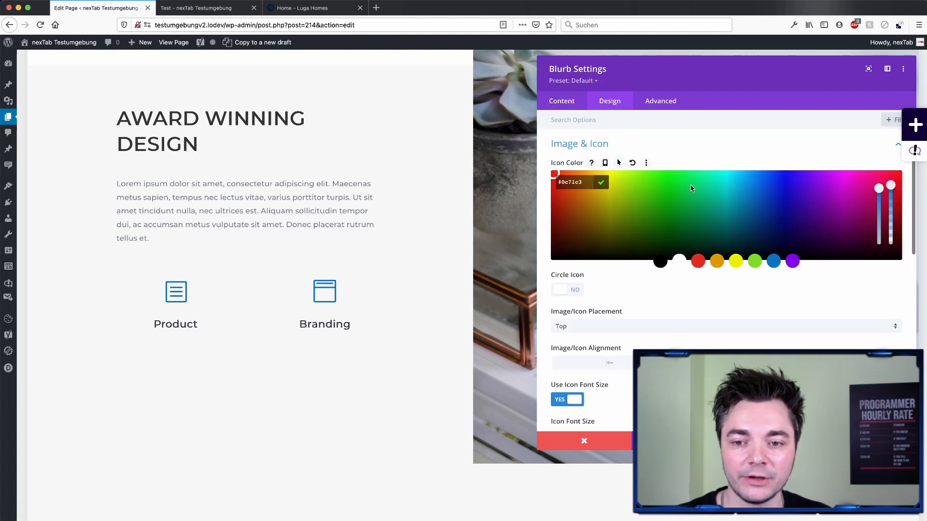
left_click_drag(691, 188, 681, 194)
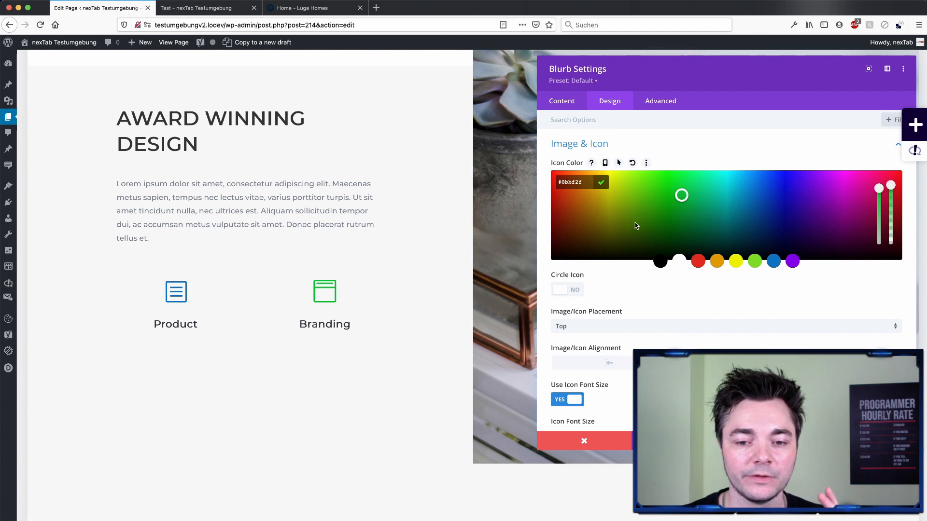
left_click(601, 438)
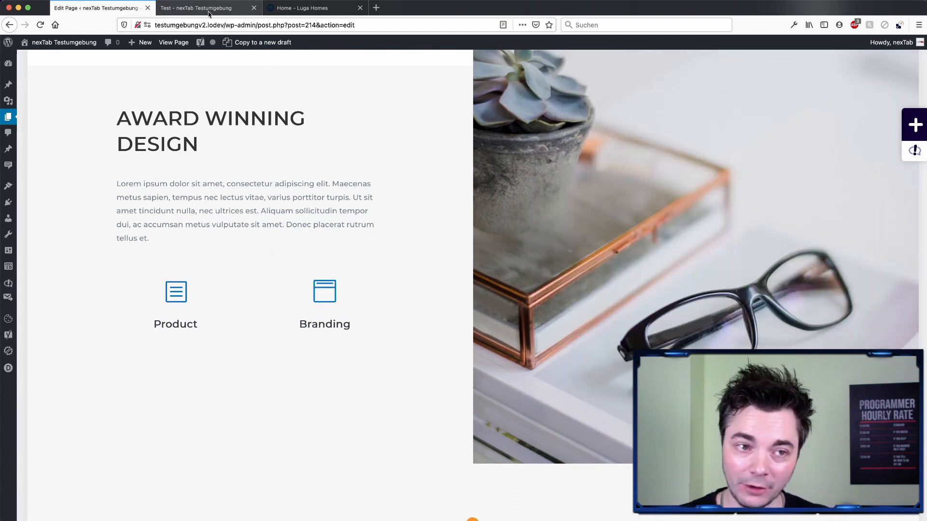
- In the Test preview, inspect the yellow "Generating New Ideas" section and examine its CSS selector and background-color rule
left_click(209, 9)
scroll(321, 386, "down", 20)
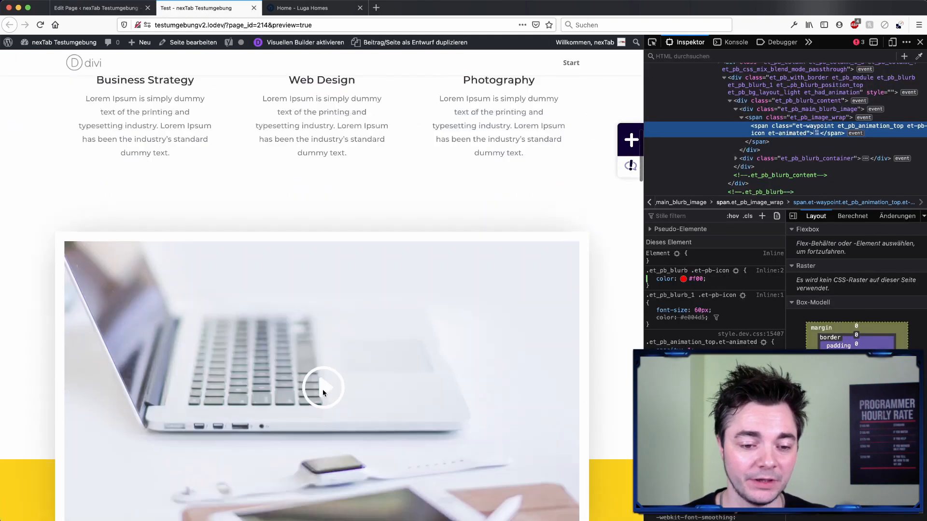
scroll(150, 293, "up", 5)
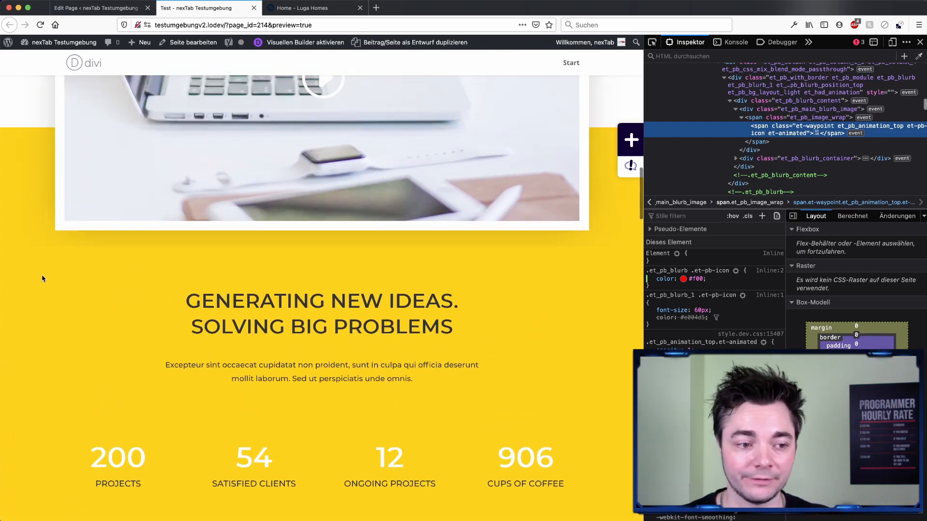
right_click(44, 303)
left_click(80, 421)
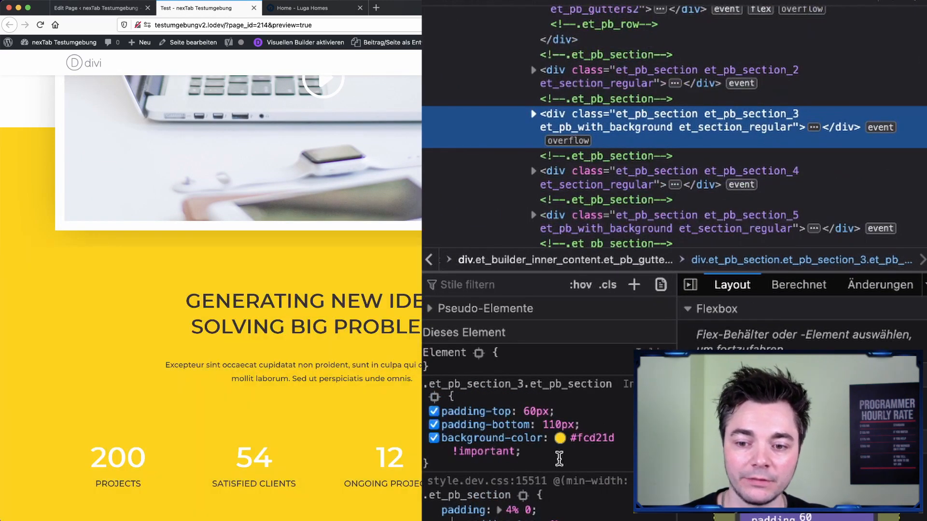
left_click_drag(426, 384, 606, 385)
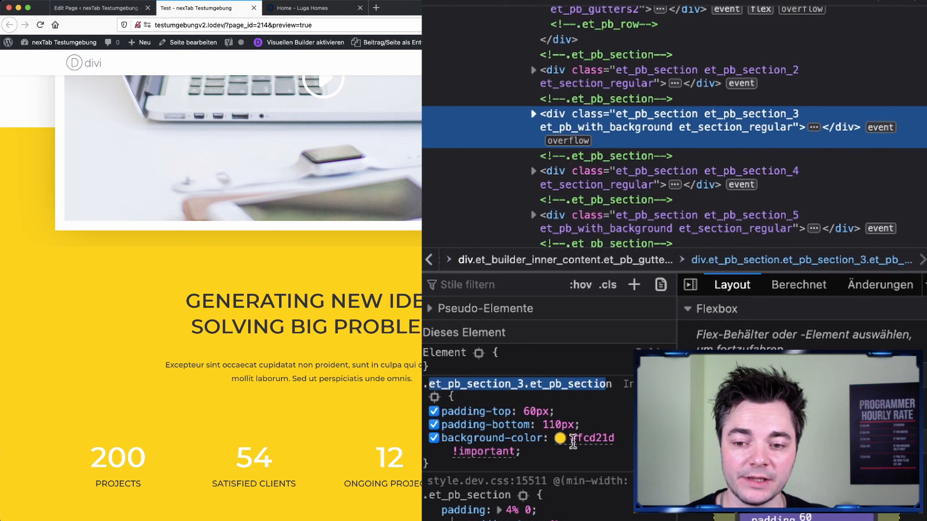
double_click(591, 438)
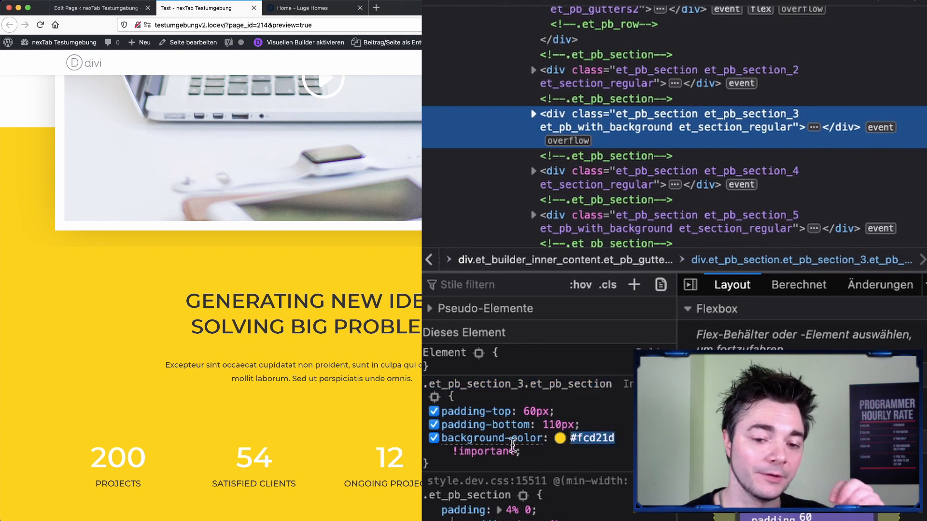
- Inspect the Branding bar counter under Our Skills to review its background-color rule, and compare it with the root color variables on the Luga Homes page
scroll(211, 300, "down", 20)
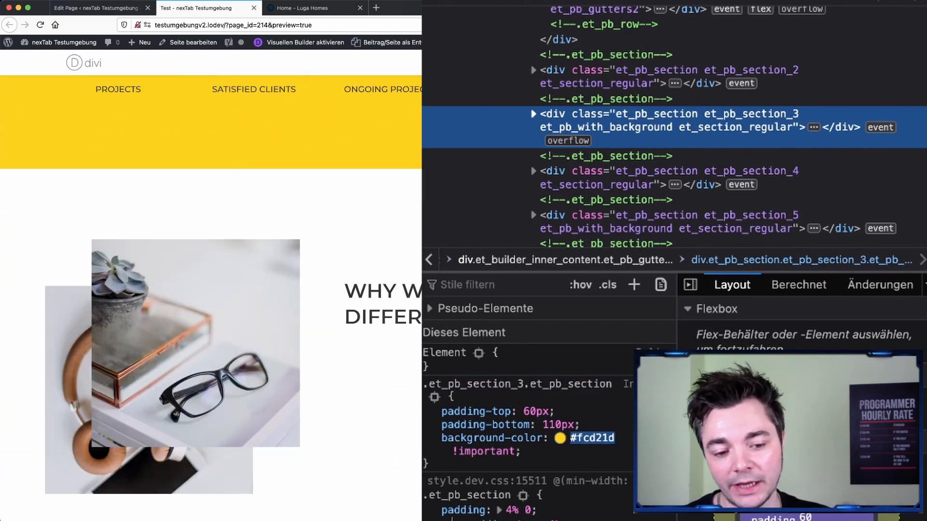
scroll(398, 198, "down", 10)
right_click(397, 198)
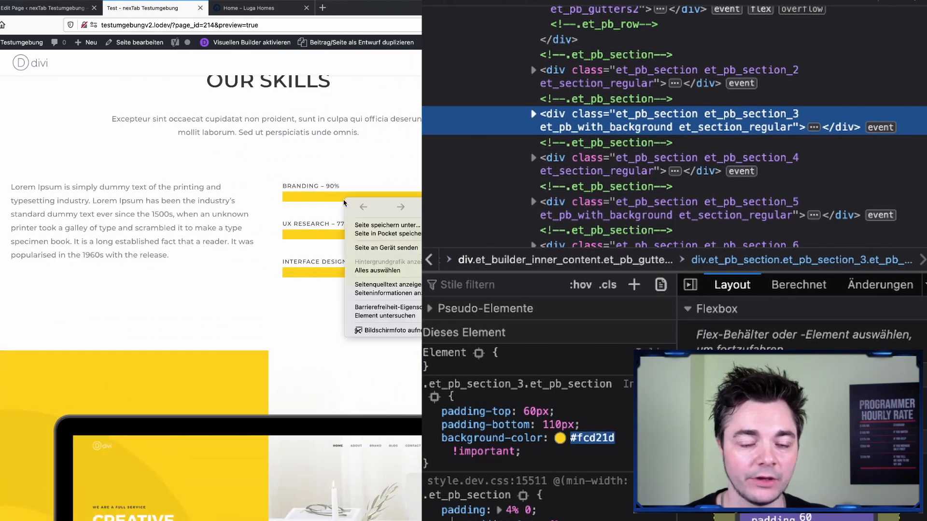
left_click(250, 317)
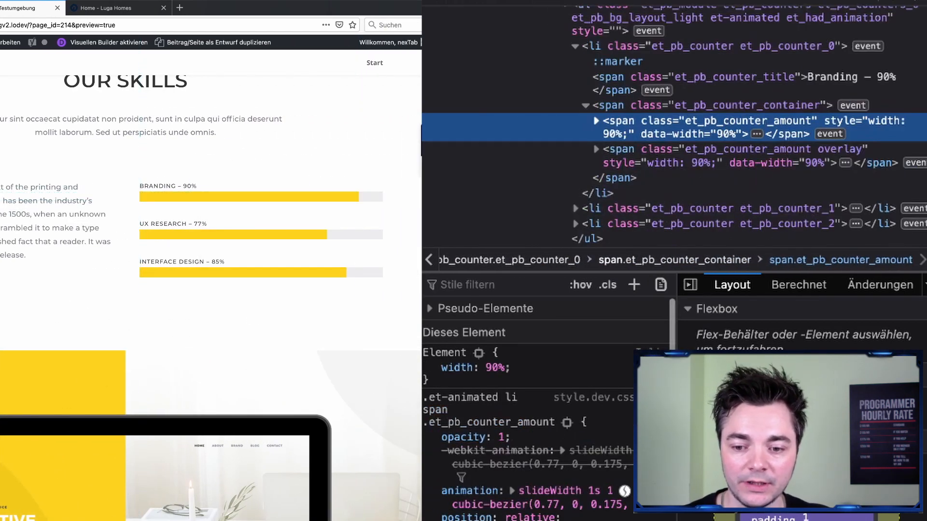
scroll(565, 515, "down", 3)
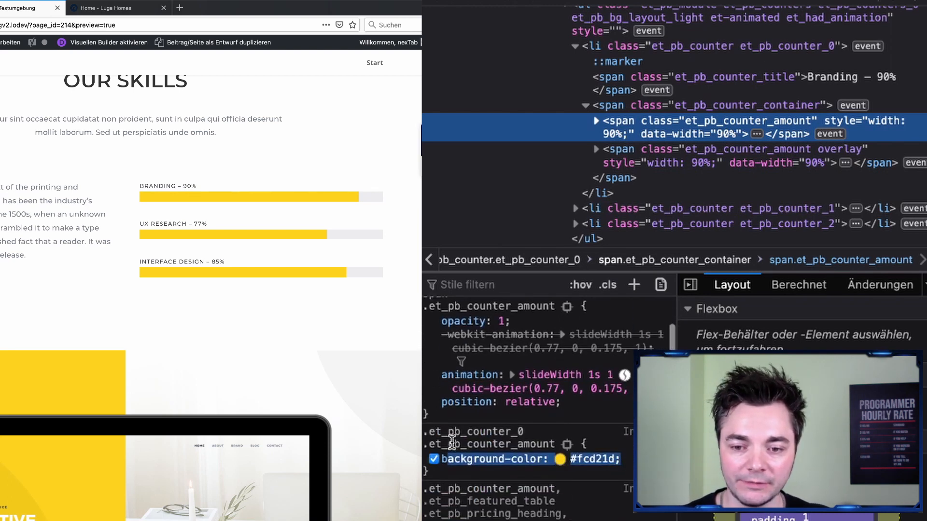
left_click(434, 437)
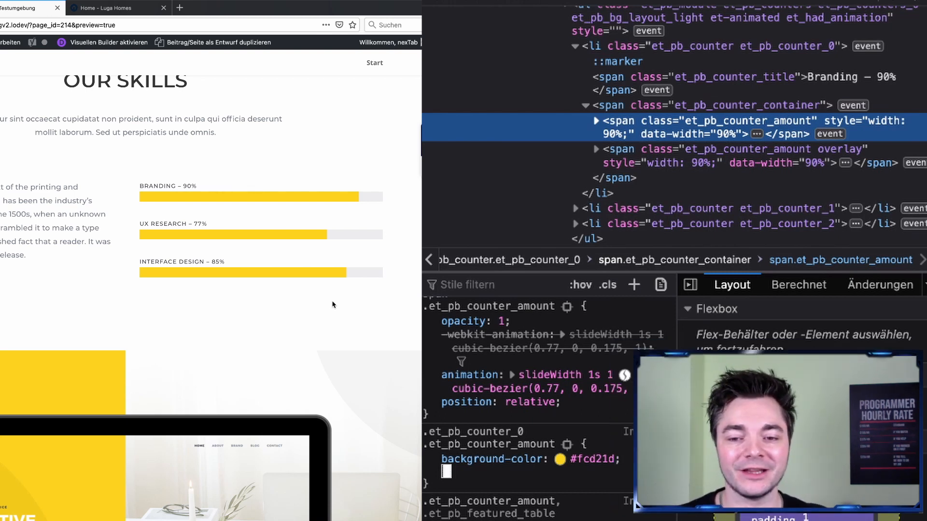
left_click(610, 457)
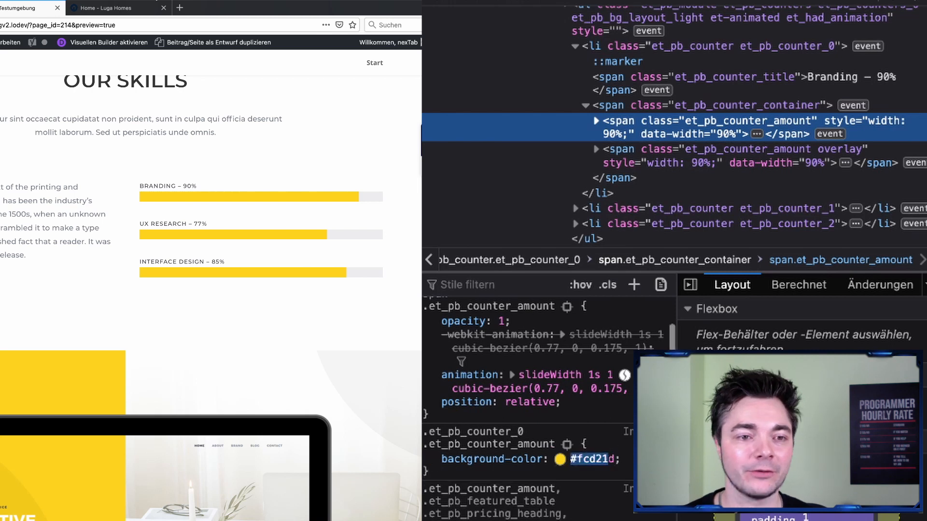
left_click(96, 12)
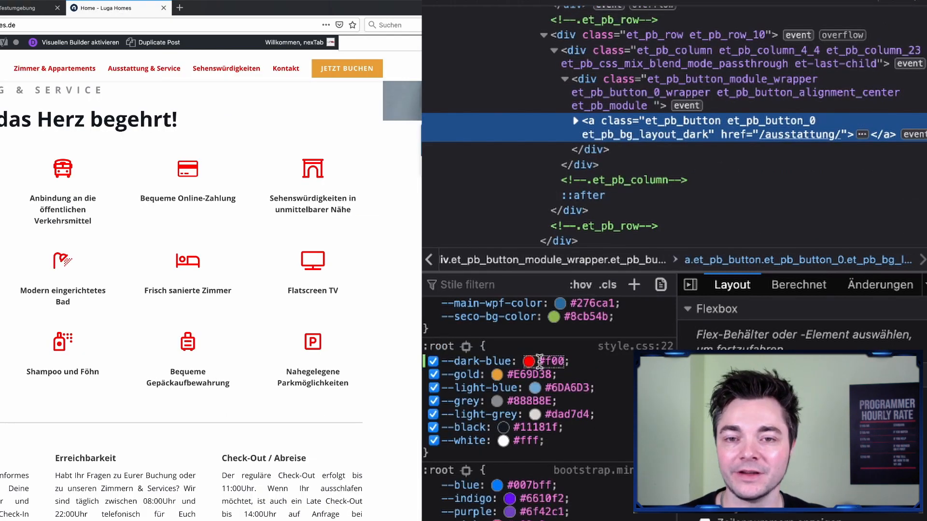
scroll(539, 362, "up", 20)
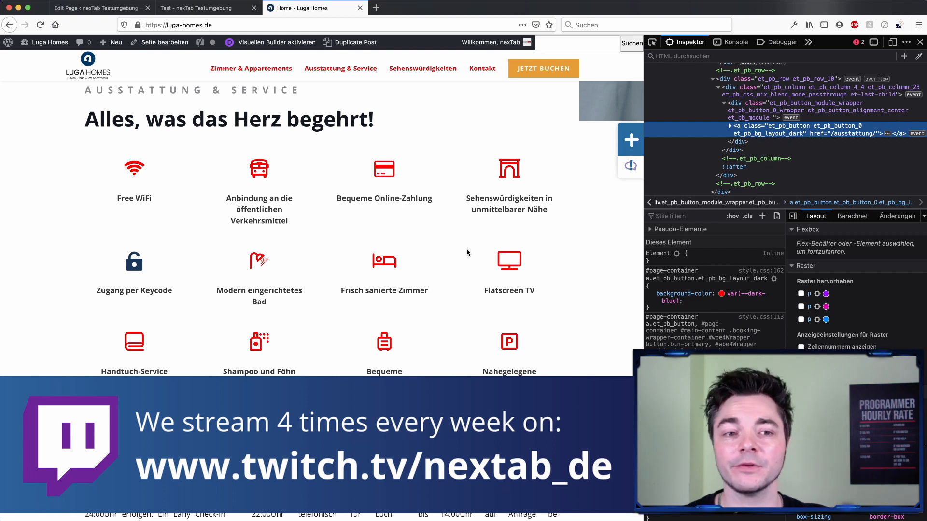
- Open the nextab_de Twitch channel in a new tab to view it, and close that tab
key("ctrl+t")
type("twitch.tv/")
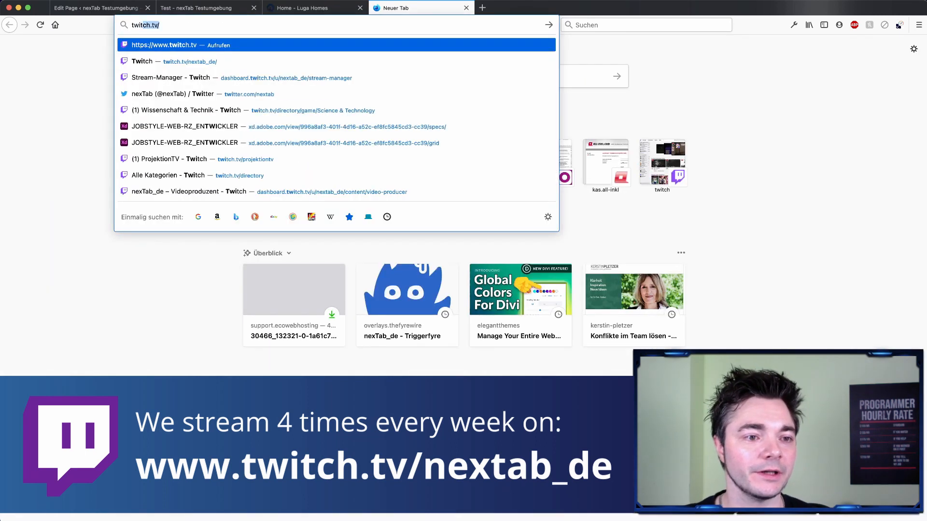
key("Down")
key("Return")
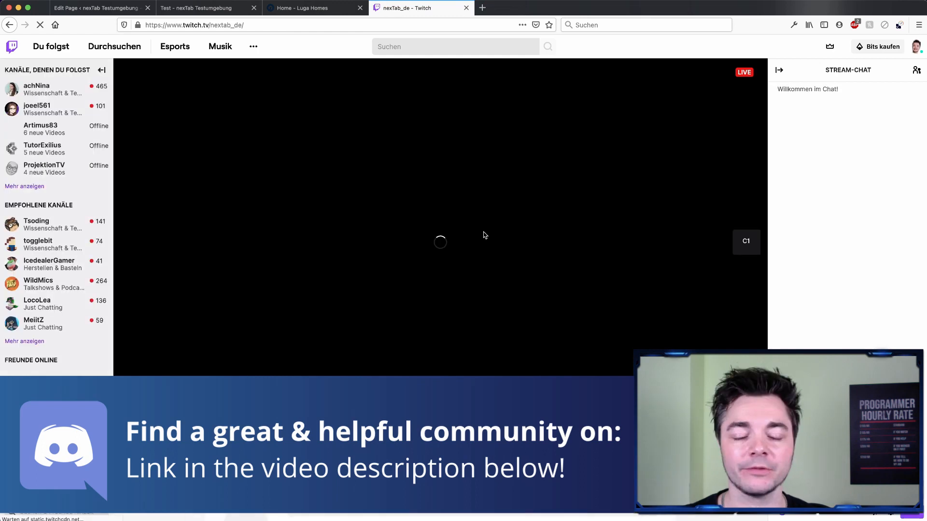
left_click(466, 8)
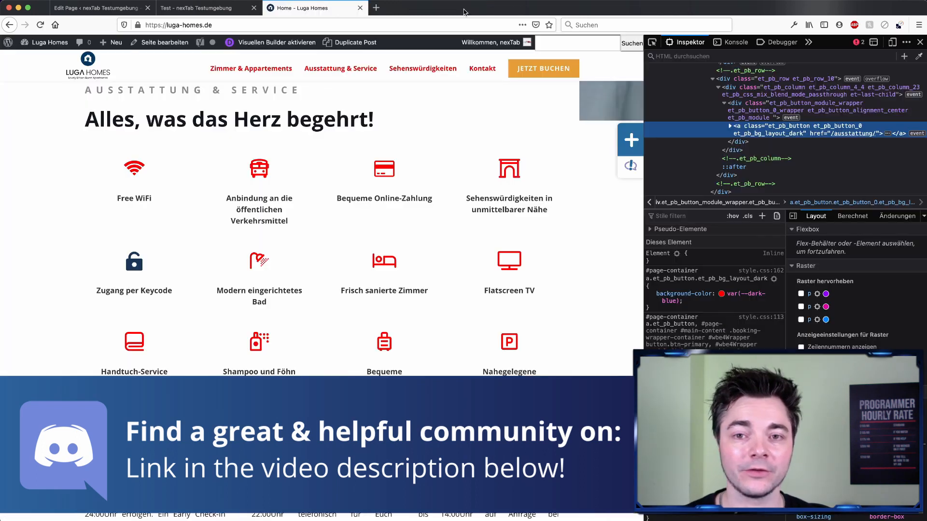